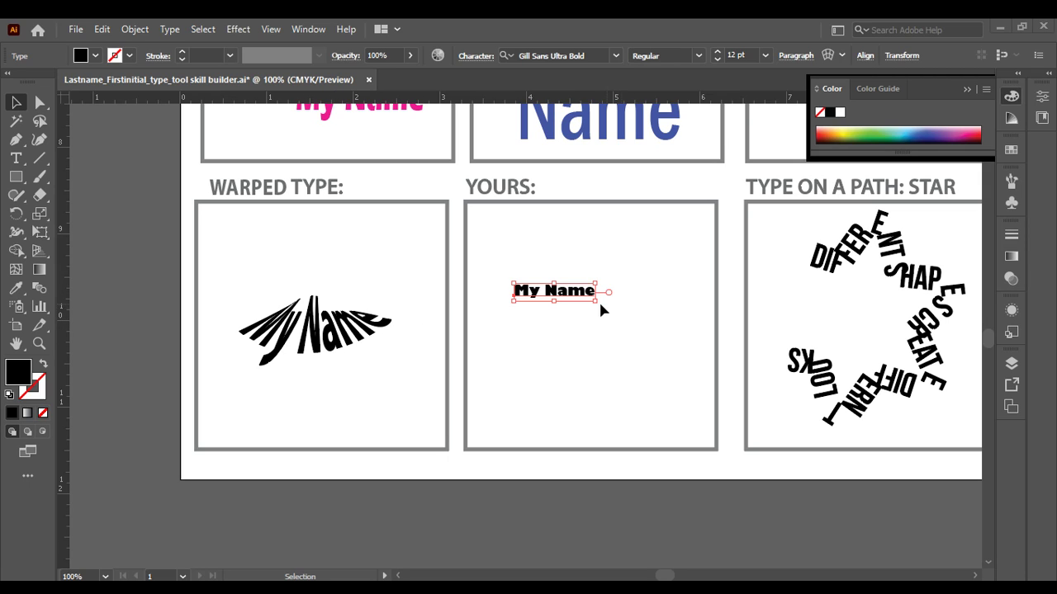
Step: Scale the Gill Sans Ultra Bold 'My Name' text up to about 60 pt to fill the YOURS box
left_click(531, 300)
left_click_drag(595, 302, 680, 354)
left_click_drag(513, 281, 489, 264)
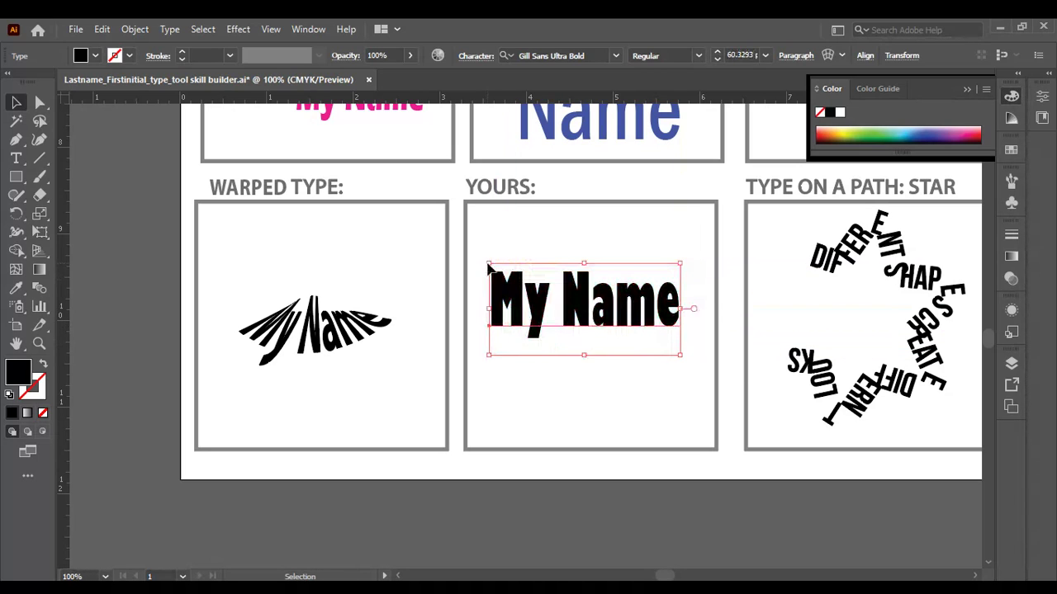
Step: Open Warp Options on My Name and preview the Arc Lower, Arc Upper and Arch styles
left_click(829, 56)
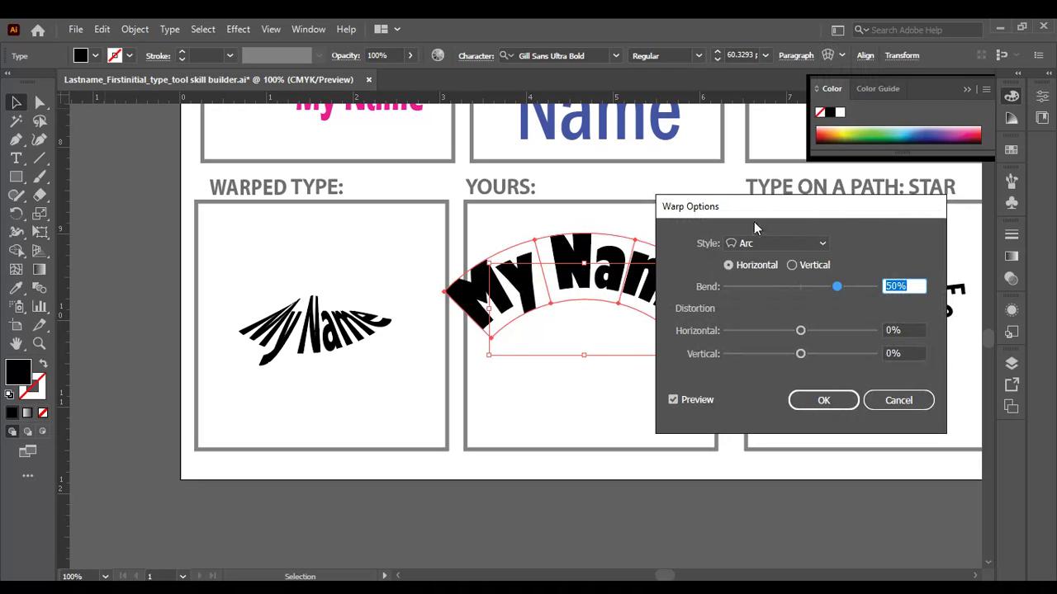
left_click_drag(747, 210, 243, 197)
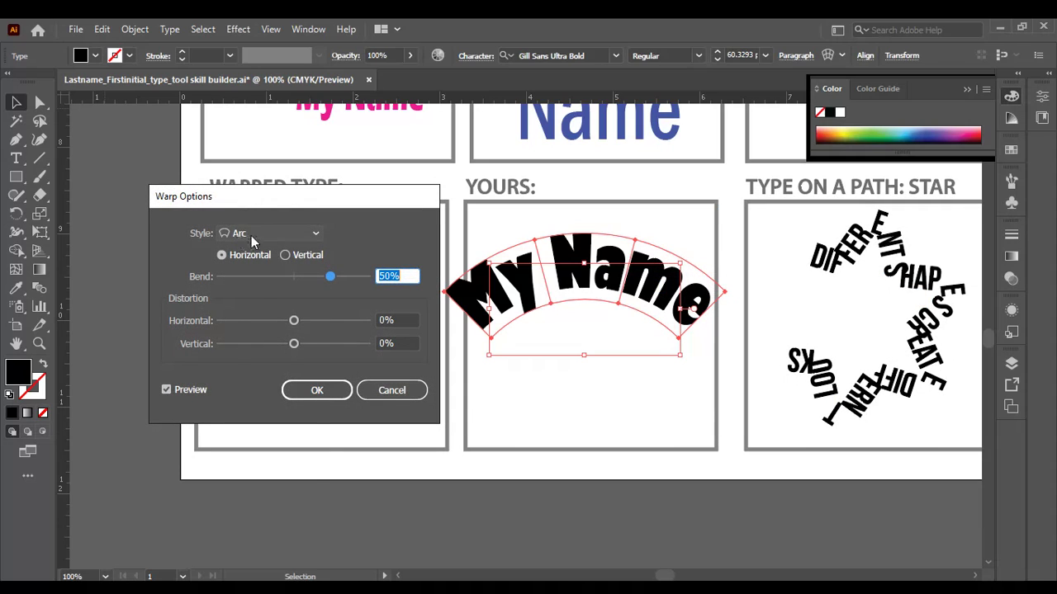
left_click(254, 234)
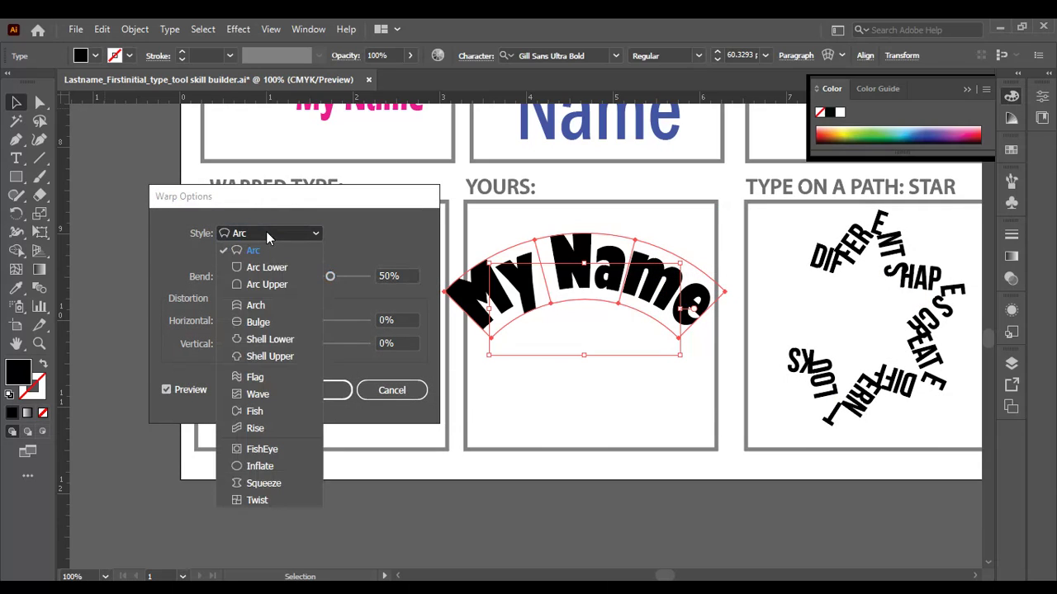
left_click(288, 268)
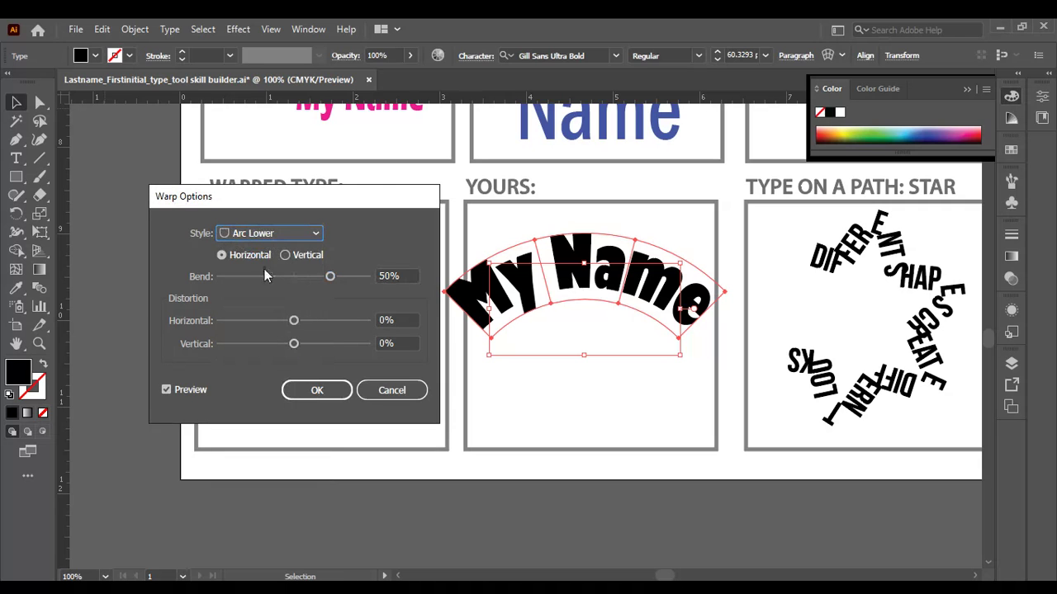
left_click(266, 233)
left_click(265, 283)
left_click(272, 233)
left_click(262, 304)
Step: Preview Bulge and Shell Lower, then settle on the Flag style with a -17% bend
left_click(280, 234)
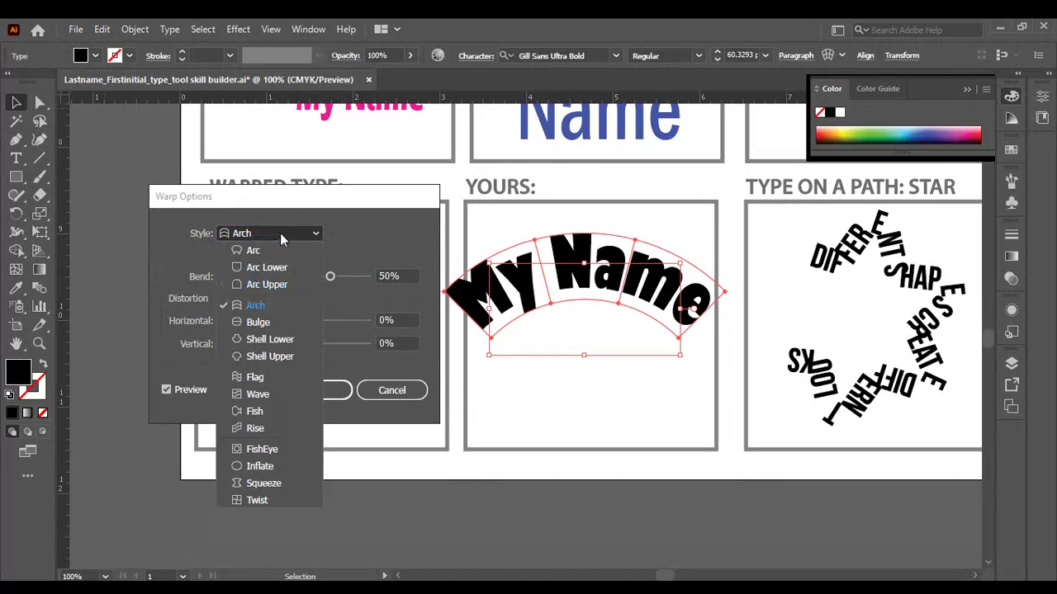
left_click(261, 321)
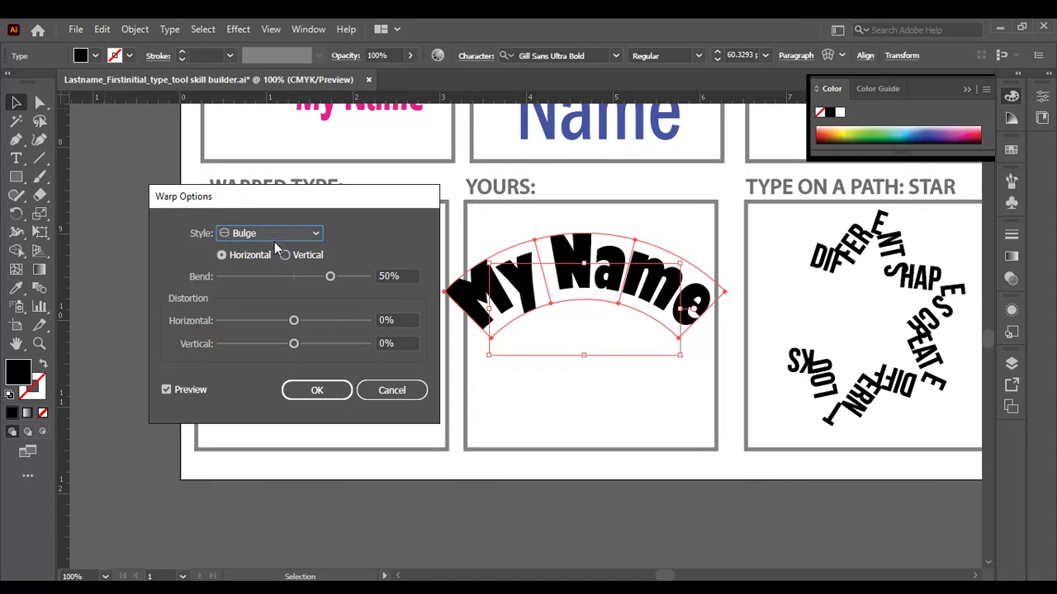
left_click(273, 239)
left_click(269, 337)
left_click(272, 234)
left_click(247, 380)
left_click_drag(326, 274, 282, 280)
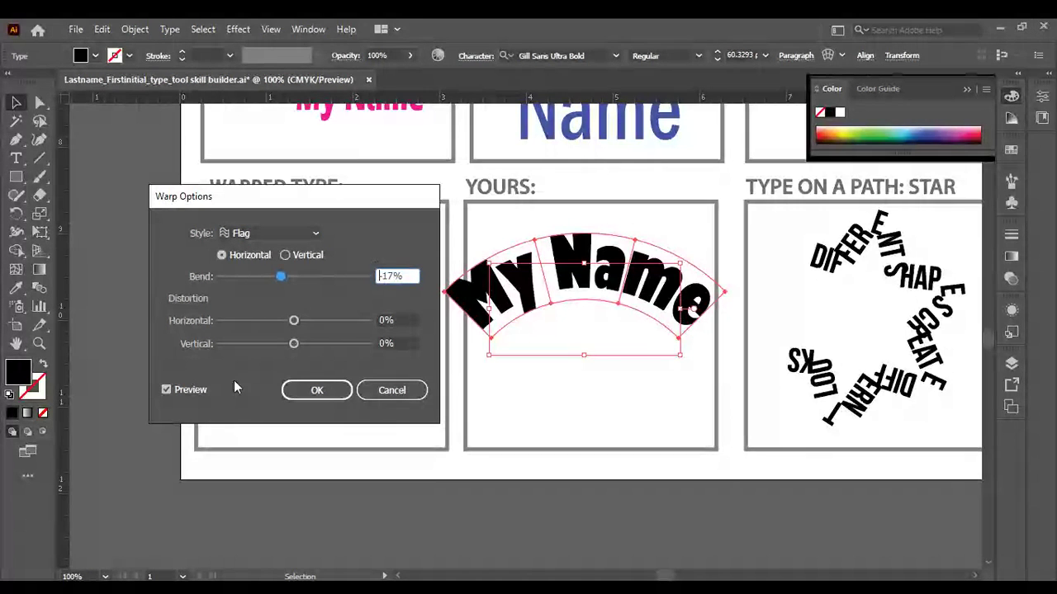
Step: Preview an Arch warp, trying various bends down to -22% with added horizontal distortion
left_click(167, 389)
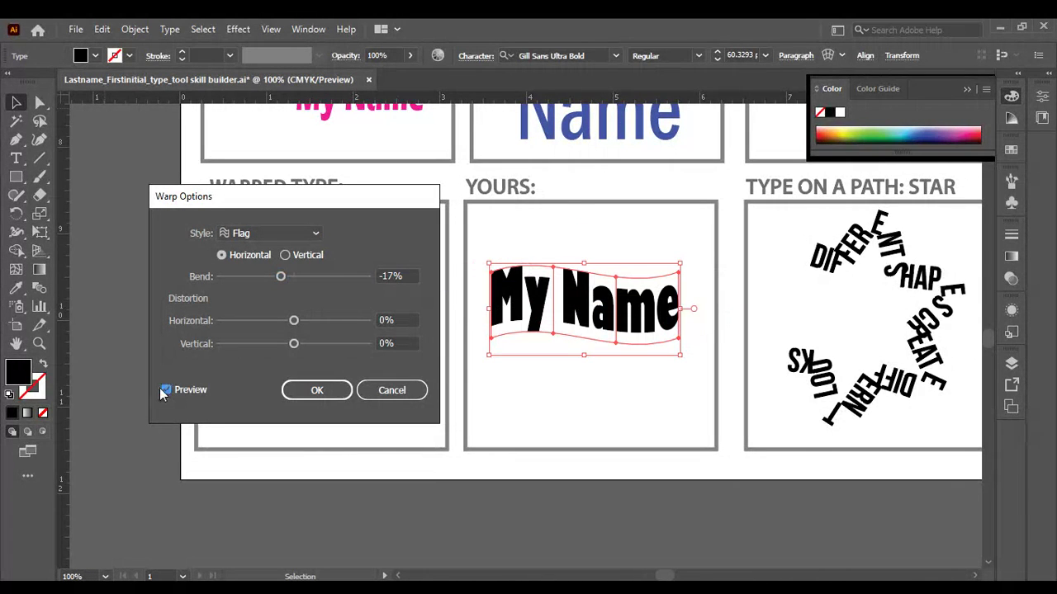
left_click(272, 231)
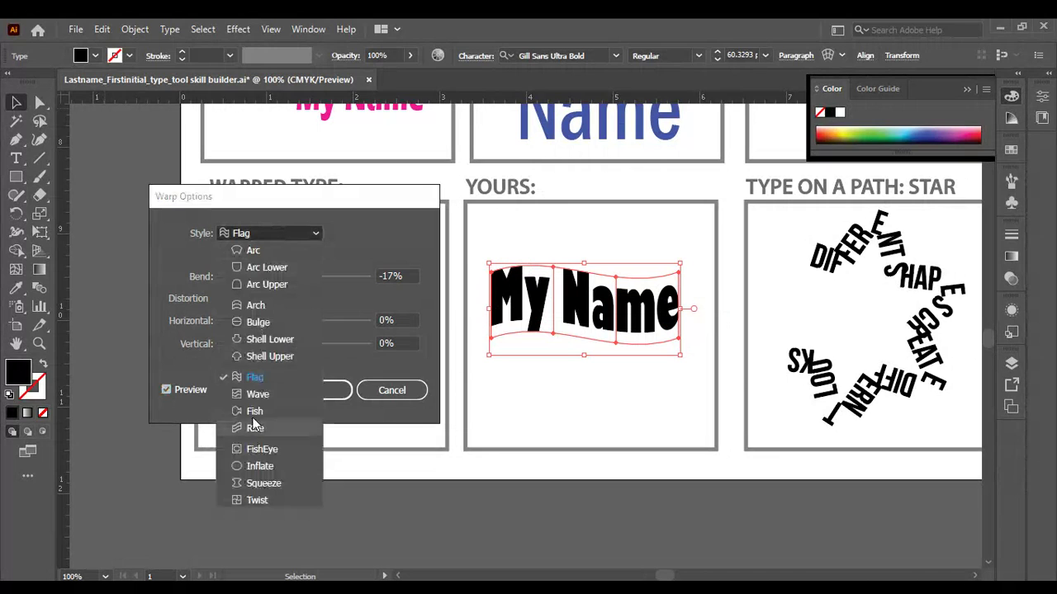
left_click(255, 304)
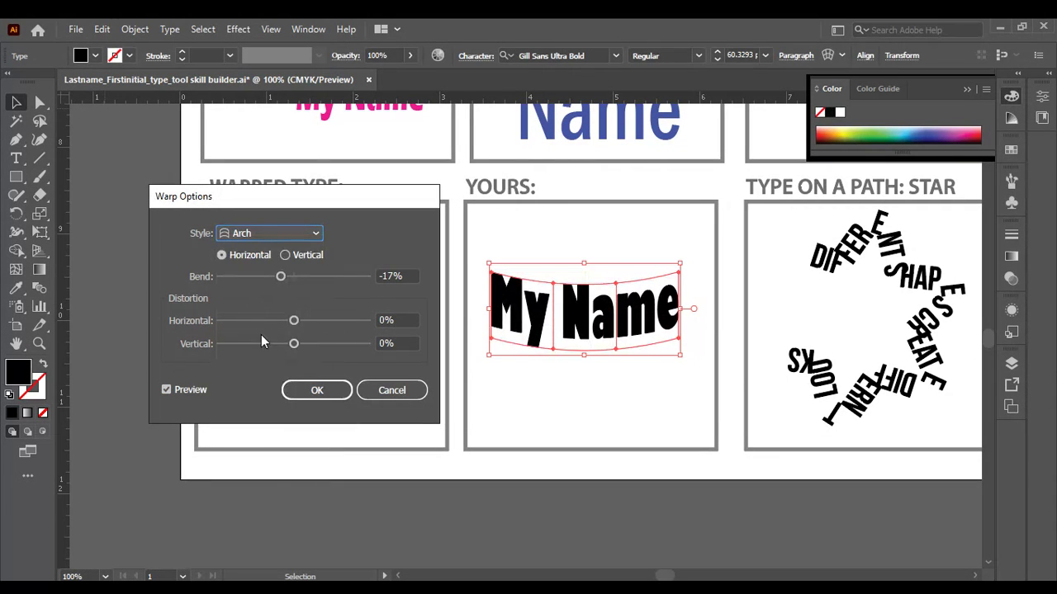
mouse_move(281, 281)
left_mouse_down()
mouse_move(321, 282)
mouse_move(277, 278)
left_mouse_up()
left_click_drag(294, 321, 299, 347)
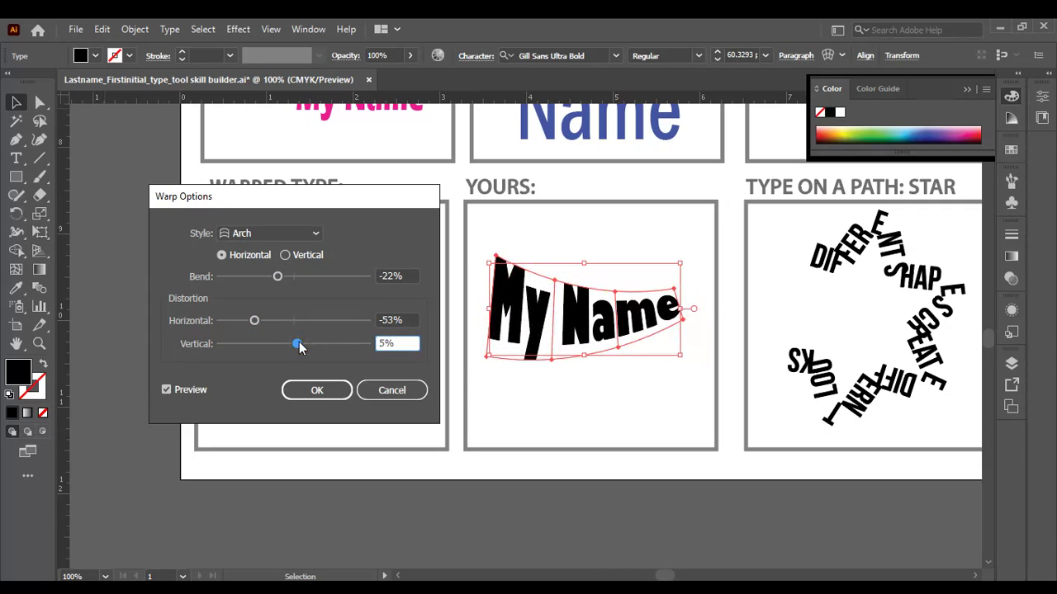
Step: Switch to an Arc warp with a 16% bend, oriented Vertical
left_click(265, 232)
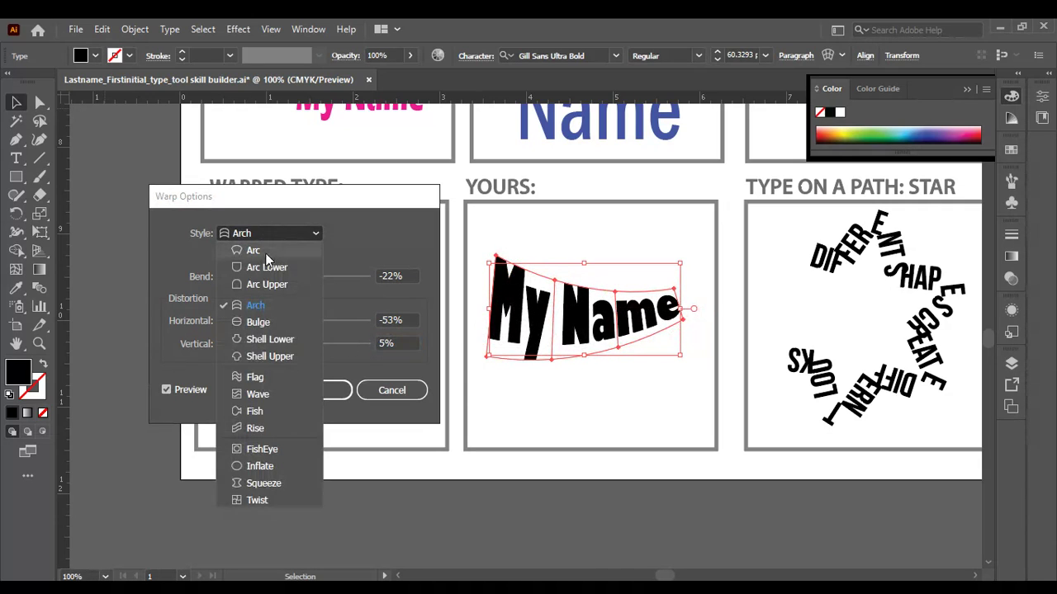
left_click(265, 250)
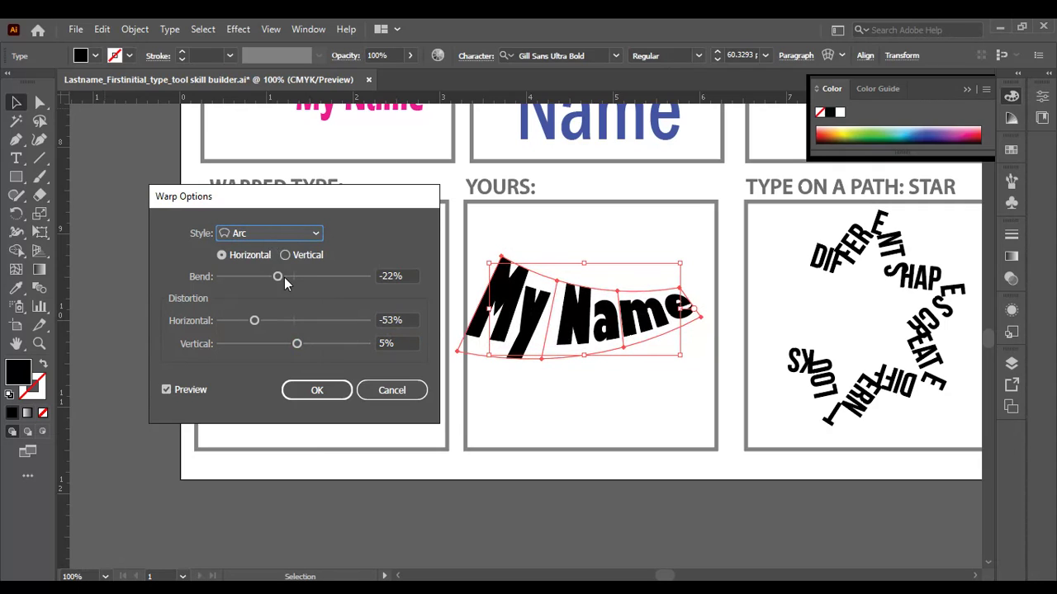
left_click_drag(278, 276, 306, 276)
left_click(299, 258)
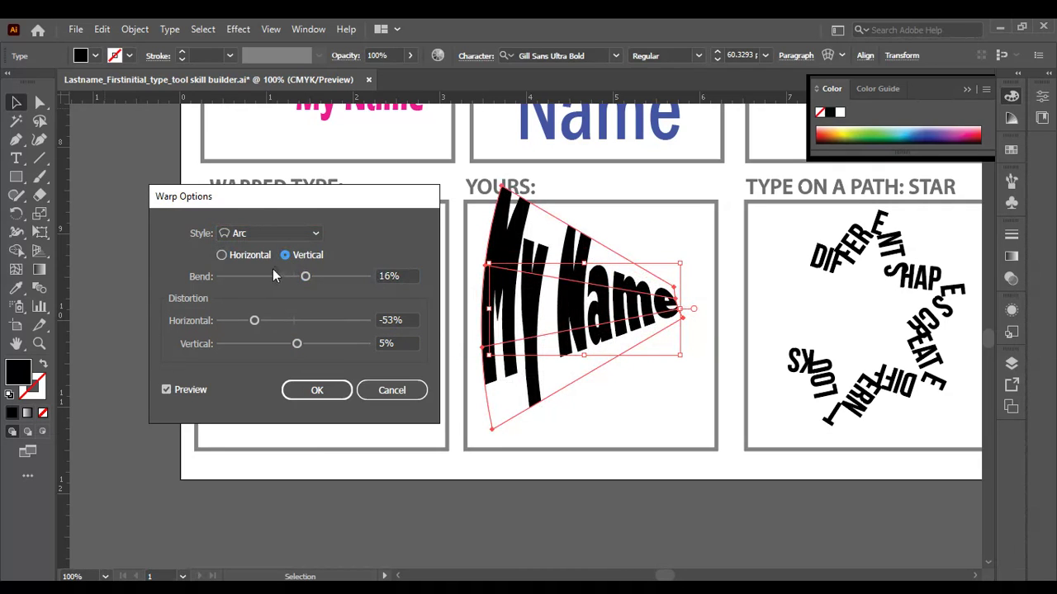
left_click(293, 231)
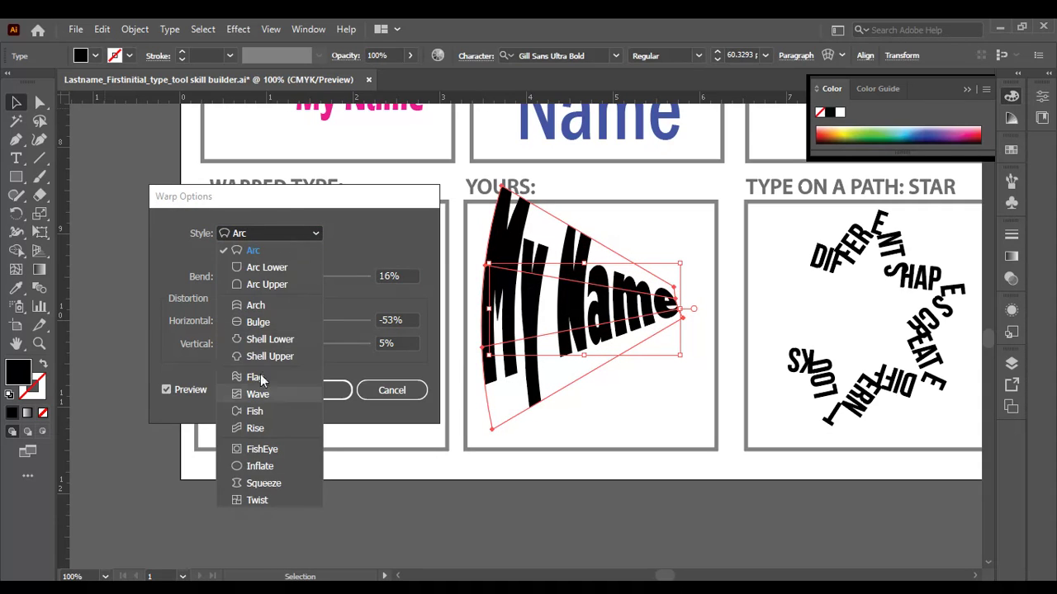
Step: Try Fish at about 9% bend, then use Flag with 9% bend, 5% horizontal, 24% vertical distortion
left_click(260, 417)
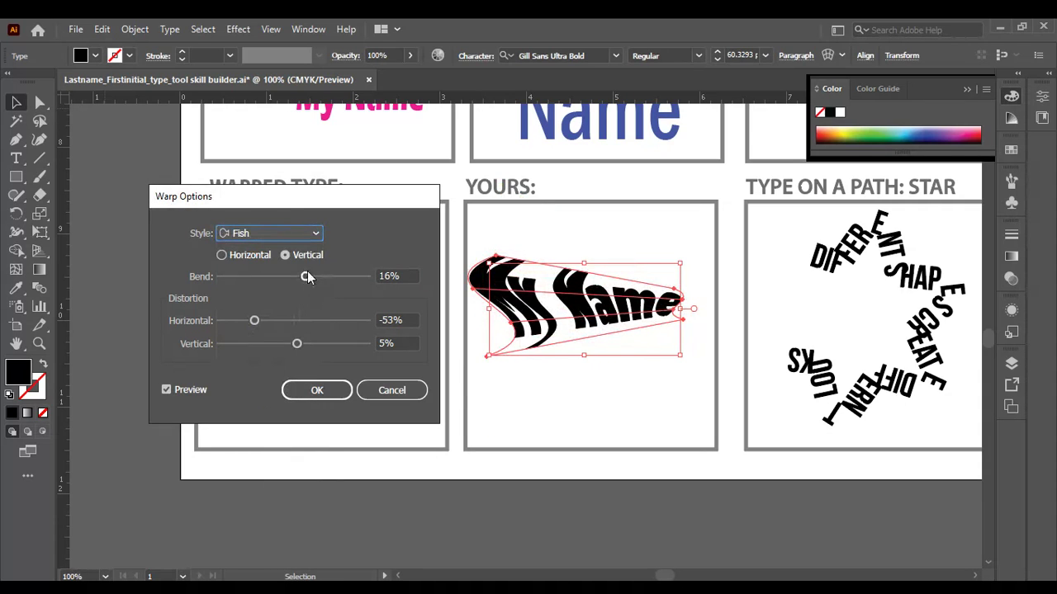
mouse_move(305, 277)
left_mouse_down()
mouse_move(278, 277)
mouse_move(300, 278)
left_mouse_up()
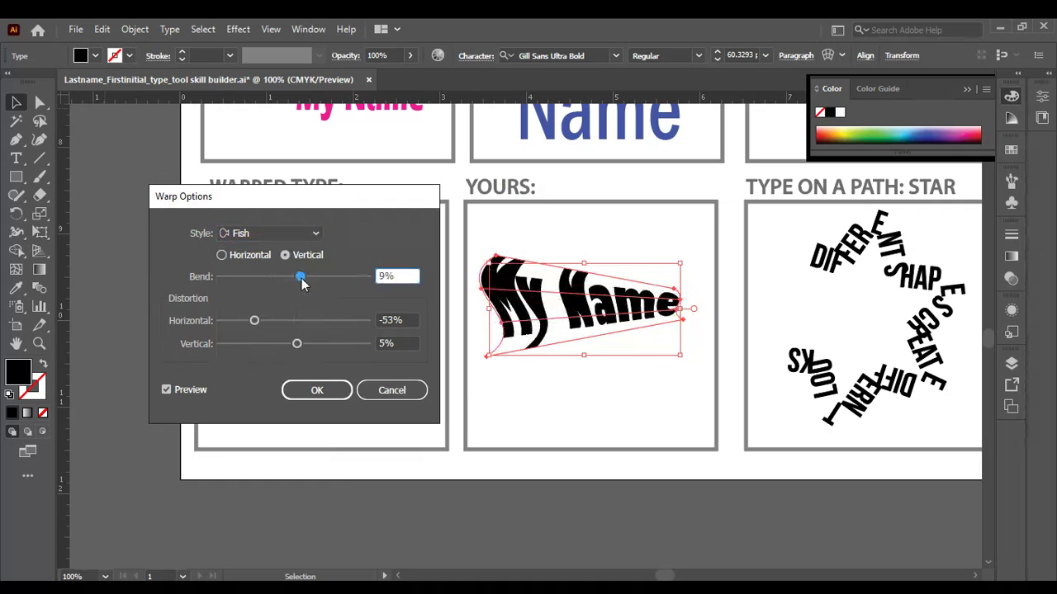
left_click(260, 229)
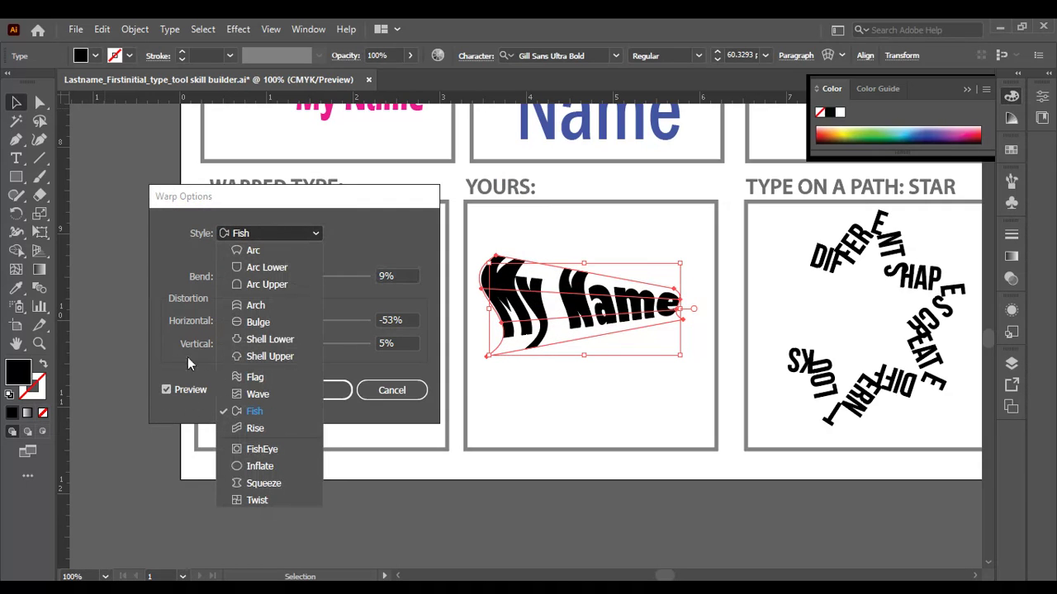
left_click(239, 378)
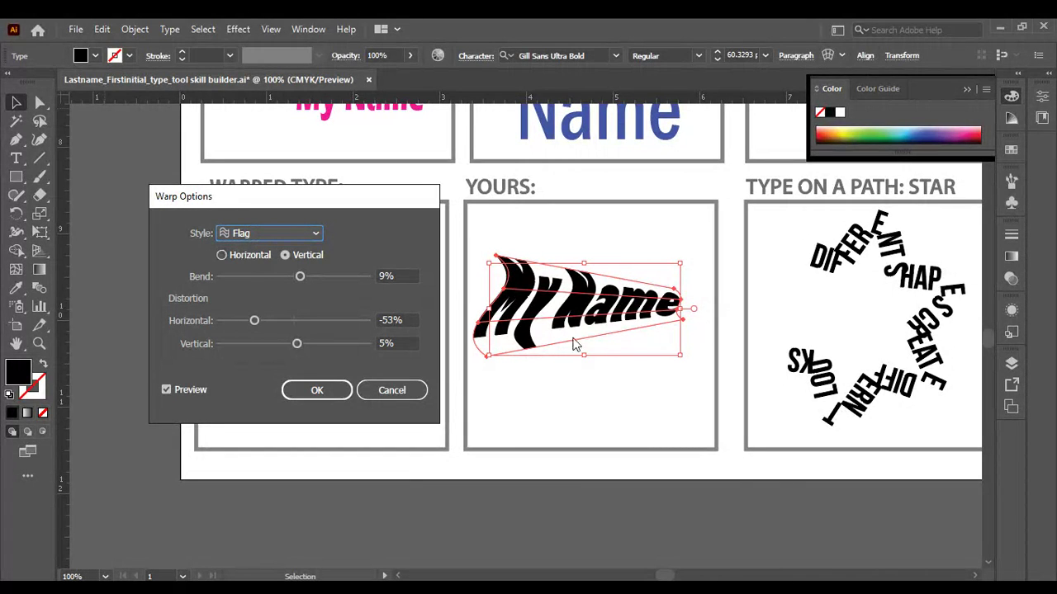
left_click_drag(254, 320, 314, 346)
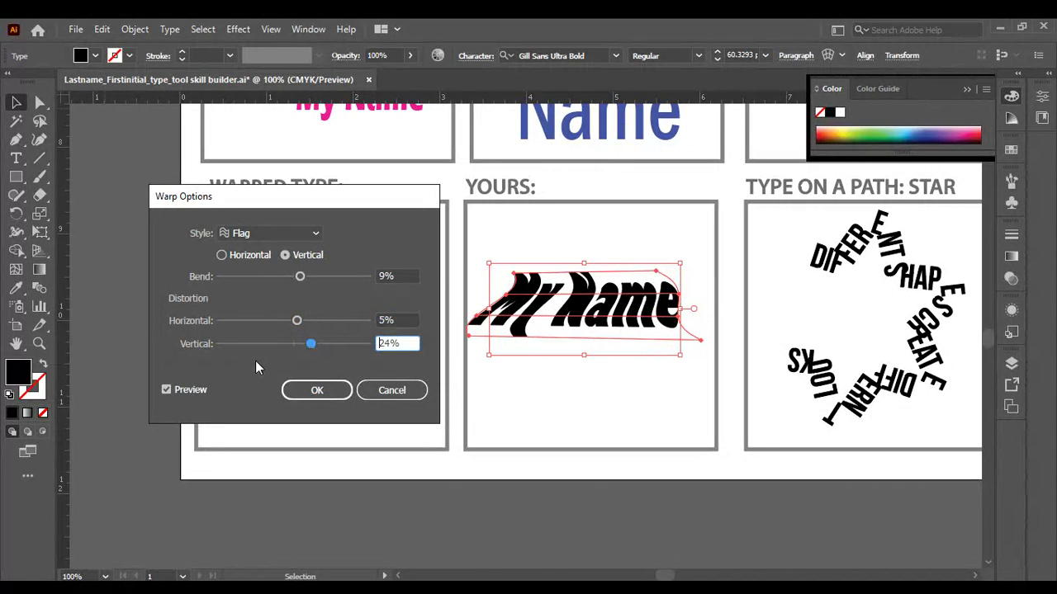
Step: Apply the Flag warp and move the warped My Name up near the top of the YOURS box
left_click(316, 389)
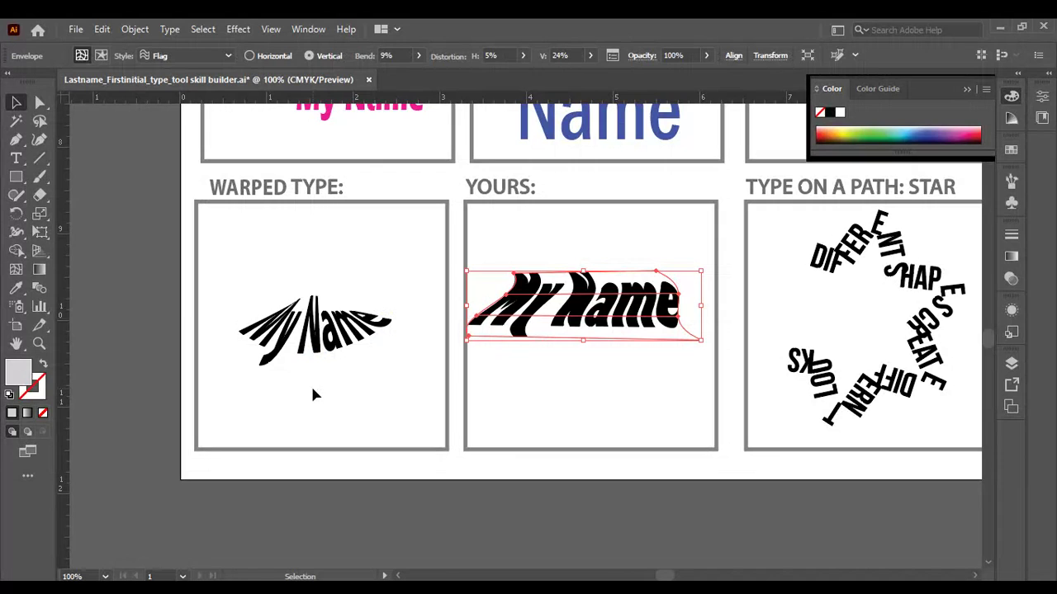
left_click(518, 429)
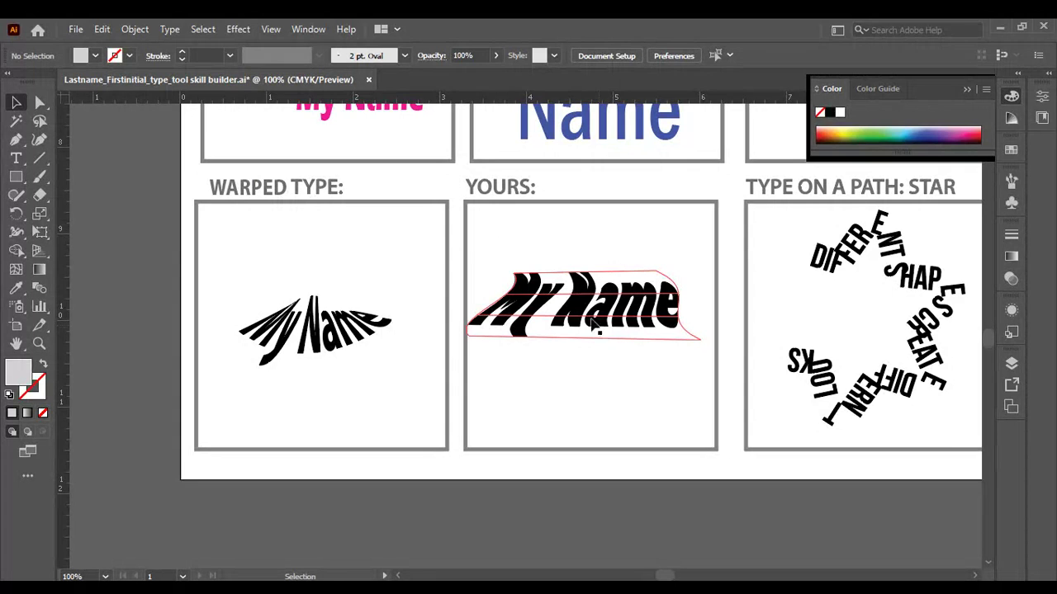
left_click_drag(612, 311, 618, 258)
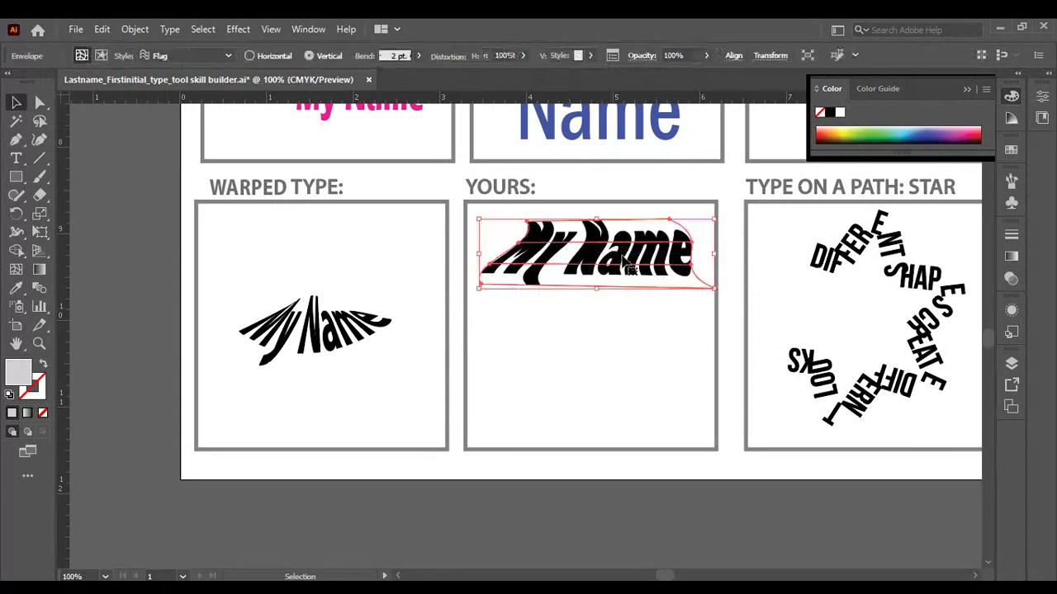
Step: Reset the colours to a white fill with a black stroke
left_click(15, 159)
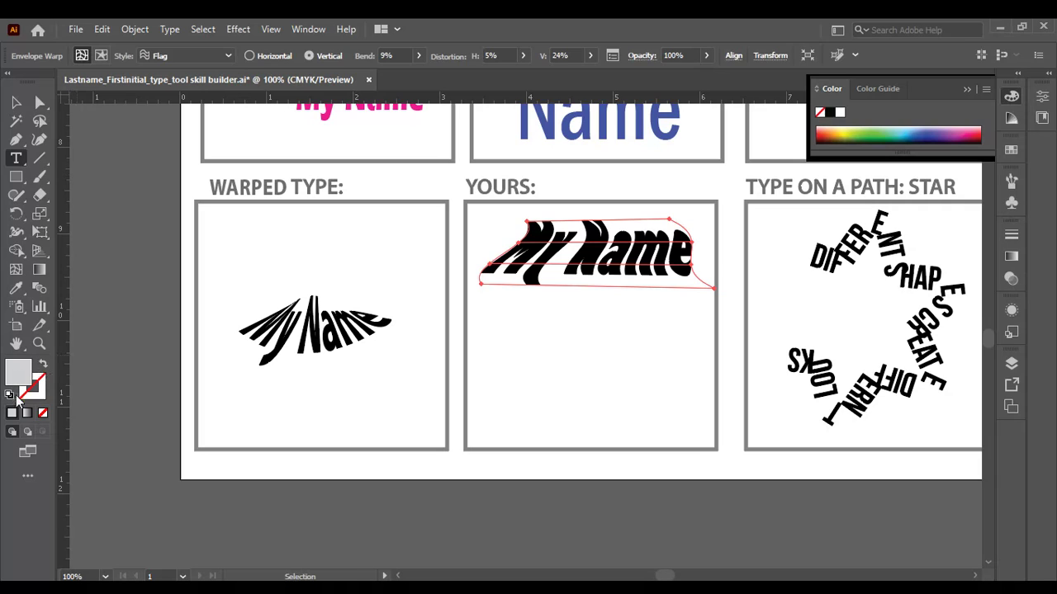
key("v")
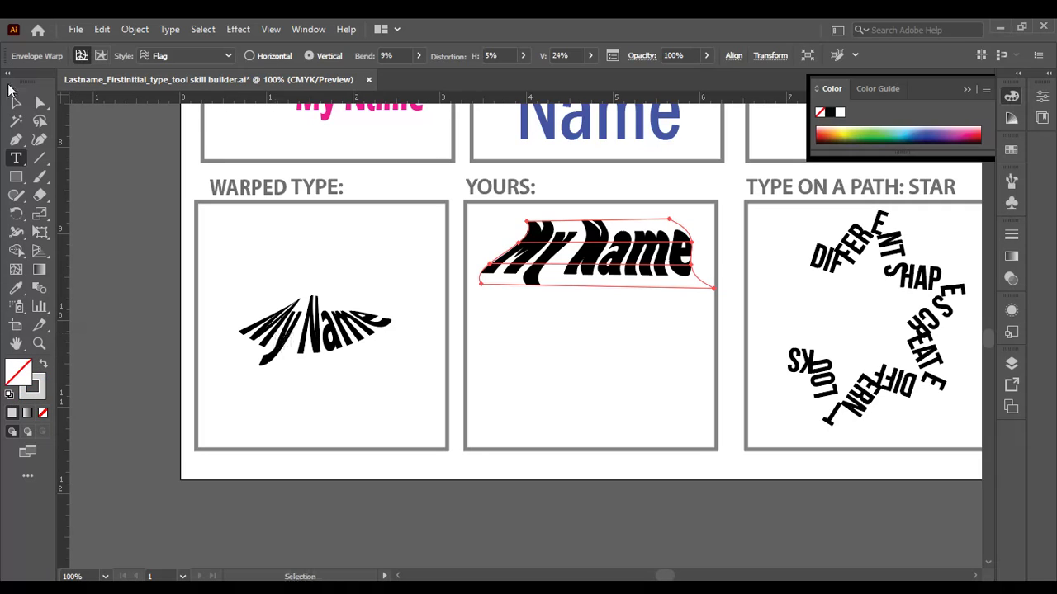
left_click(460, 341)
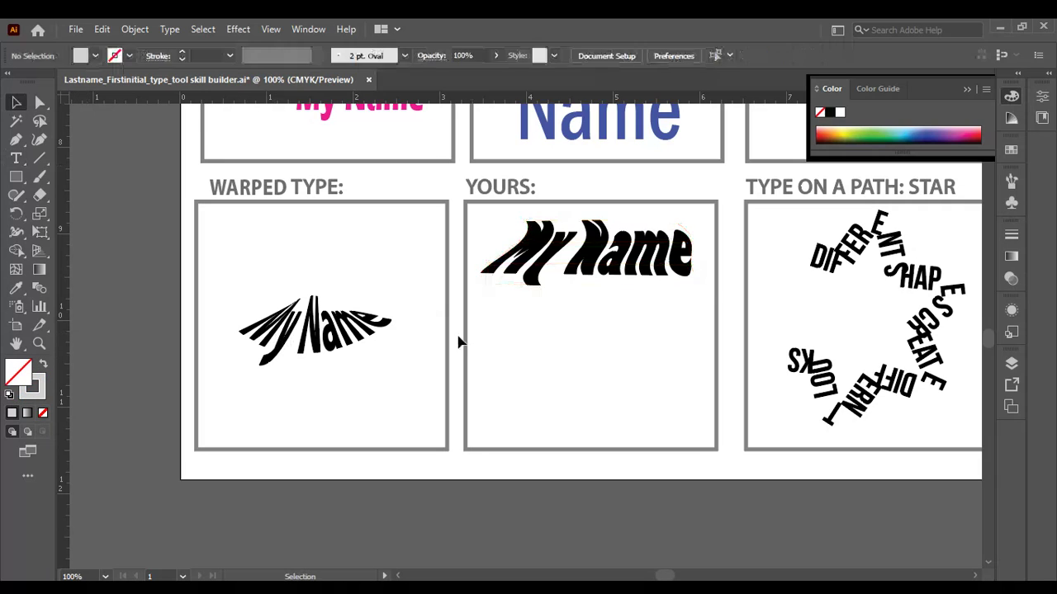
left_click(10, 394)
left_click(43, 364)
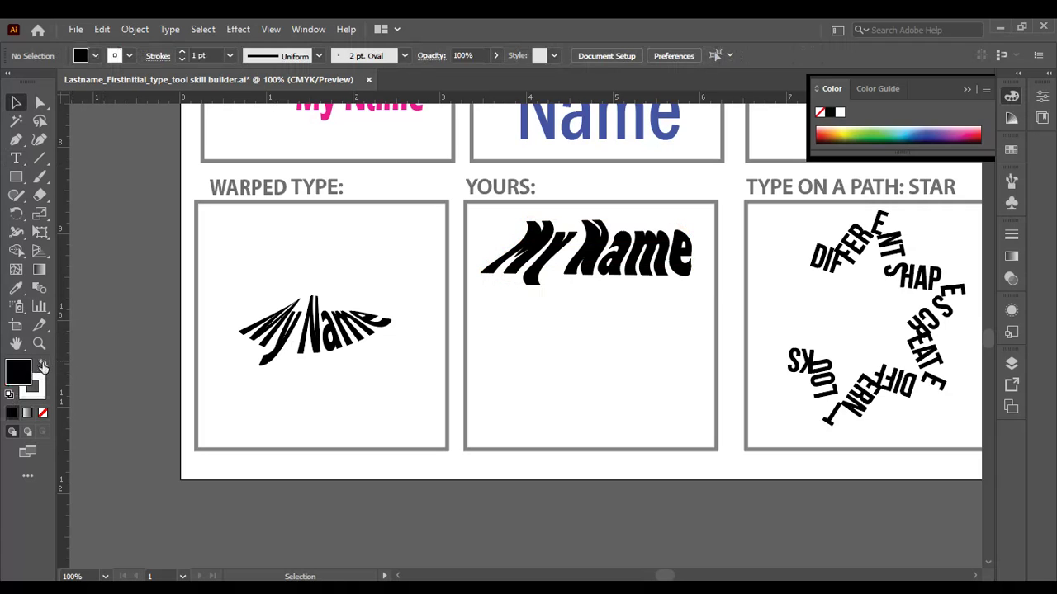
left_click(10, 395)
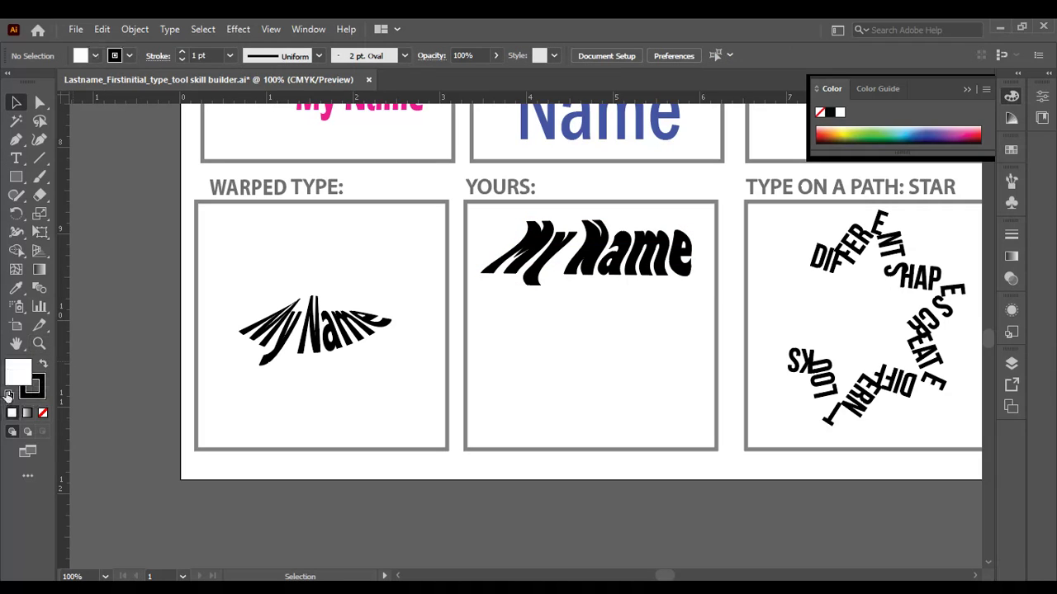
Step: Type a new 'My Name' text below the warped one in the YOURS box
left_click(16, 157)
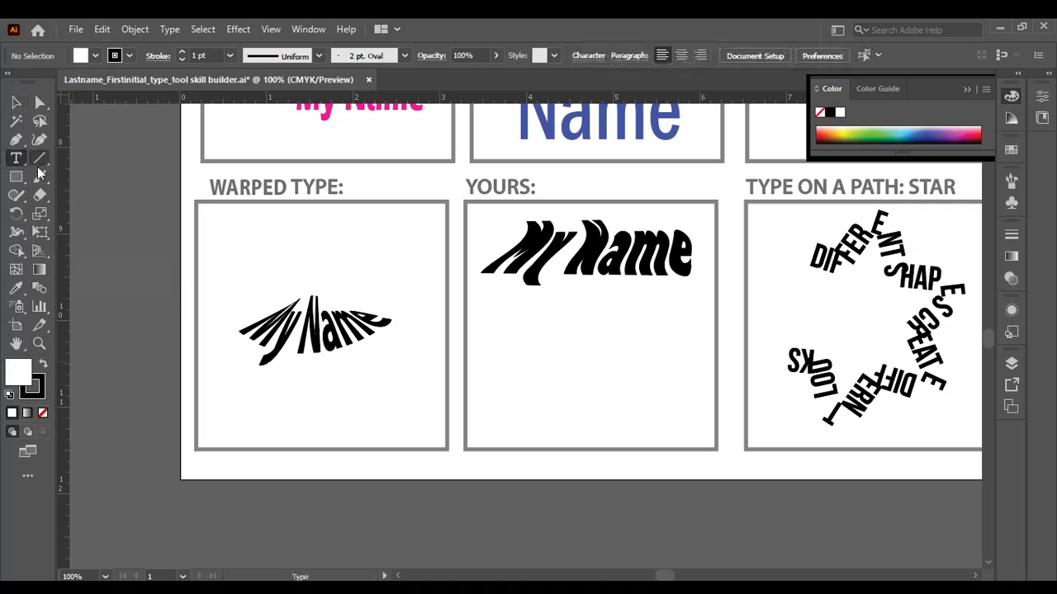
left_click(525, 361)
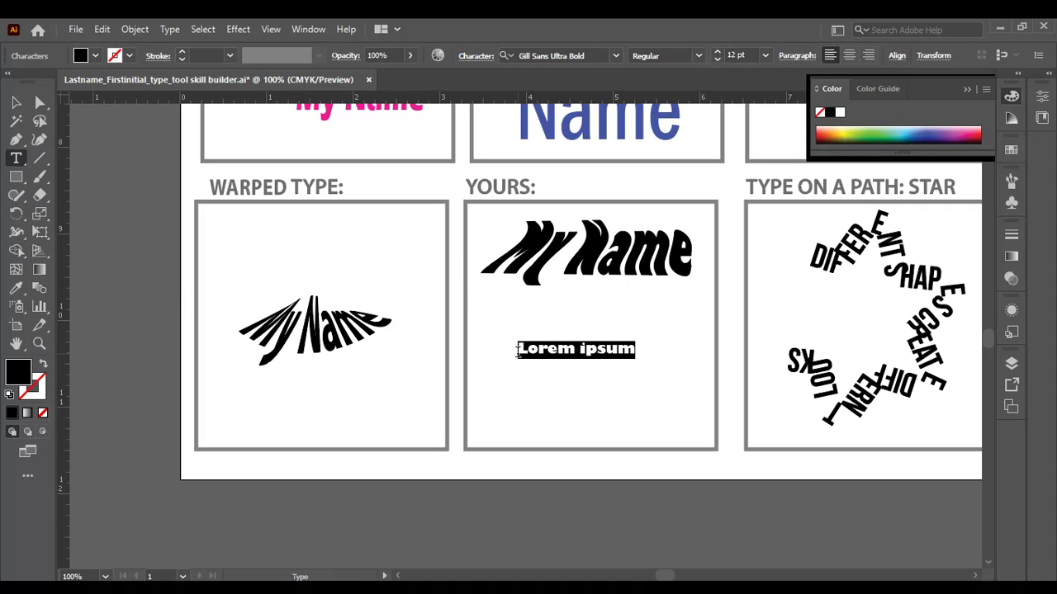
type("My Name")
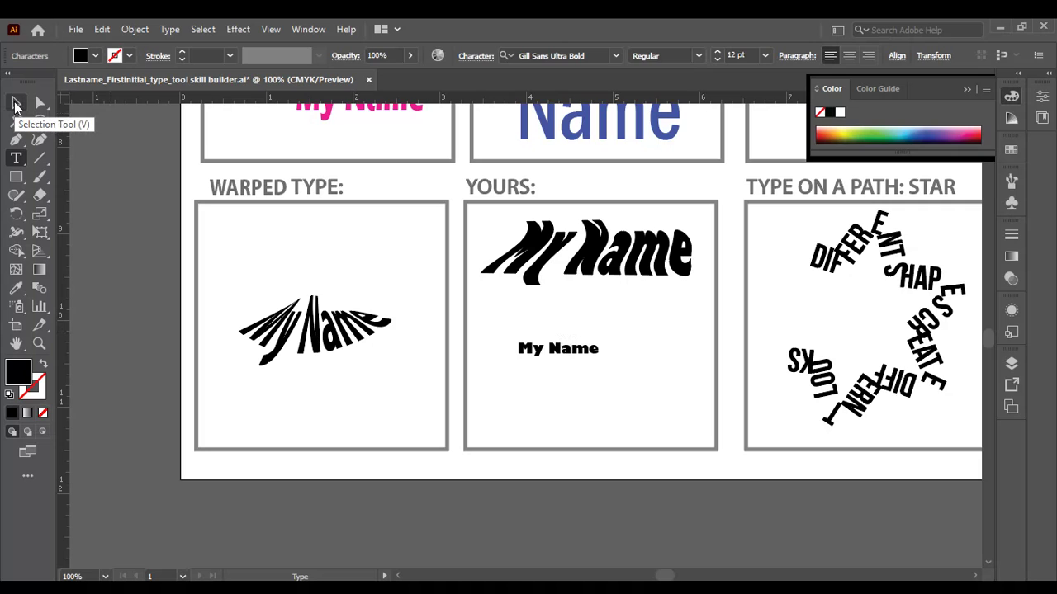
Step: Scale the new My Name text up to about 62 pt
left_click(16, 105)
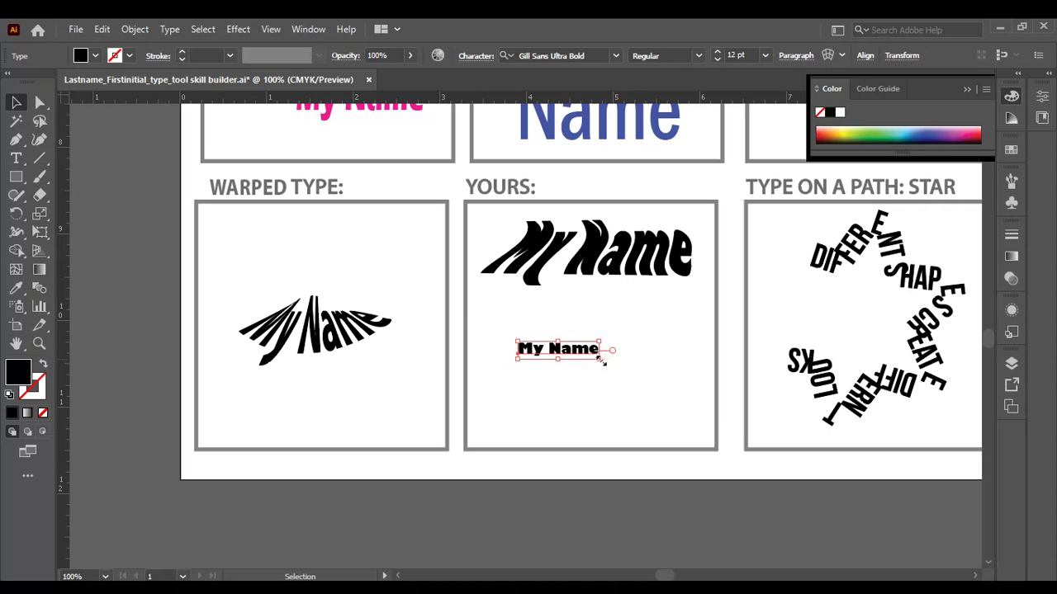
left_click_drag(601, 360, 688, 413)
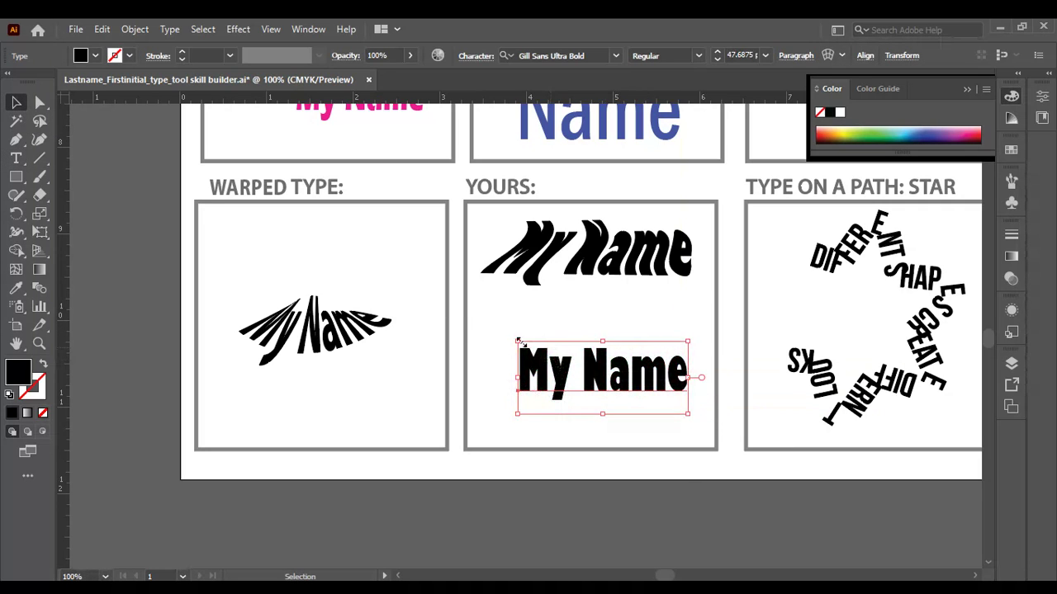
left_click_drag(518, 341, 471, 319)
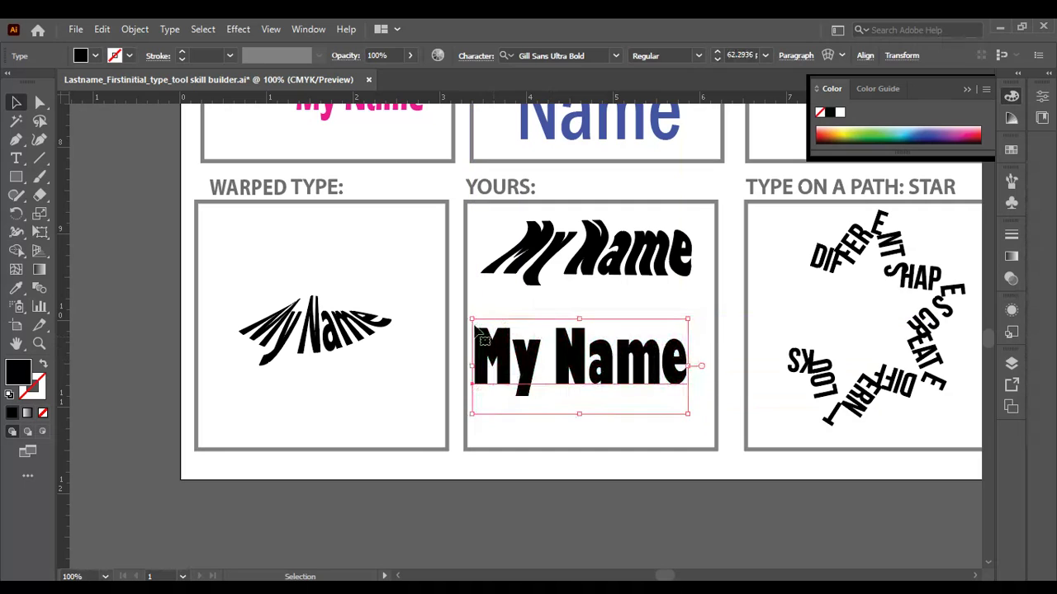
Step: Apply a vertical Arc Lower warp with -19% bend, 5% horizontal and 30% vertical distortion
left_click(829, 55)
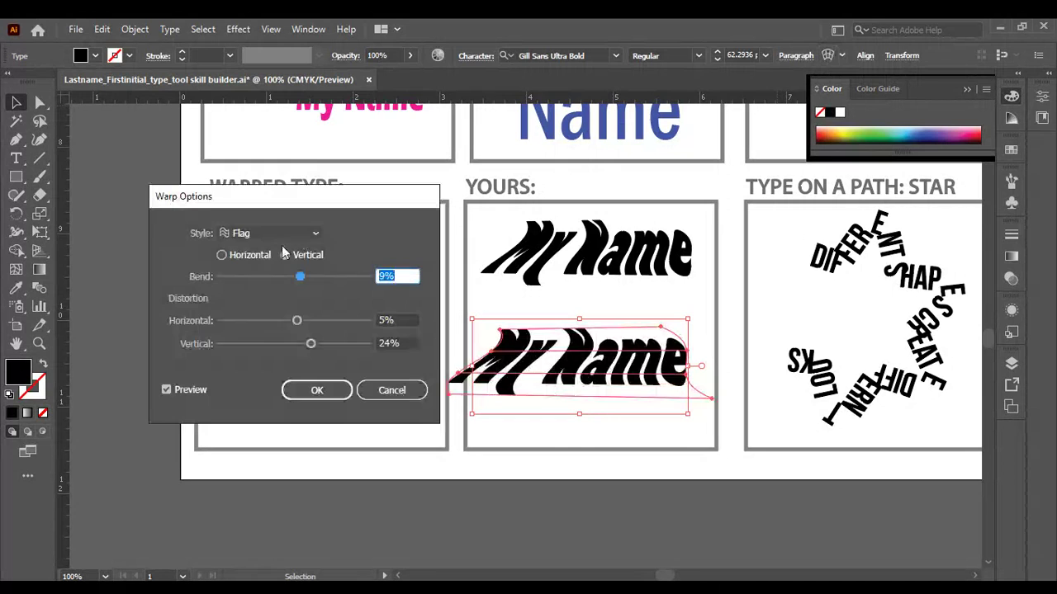
left_click_drag(300, 277, 279, 277)
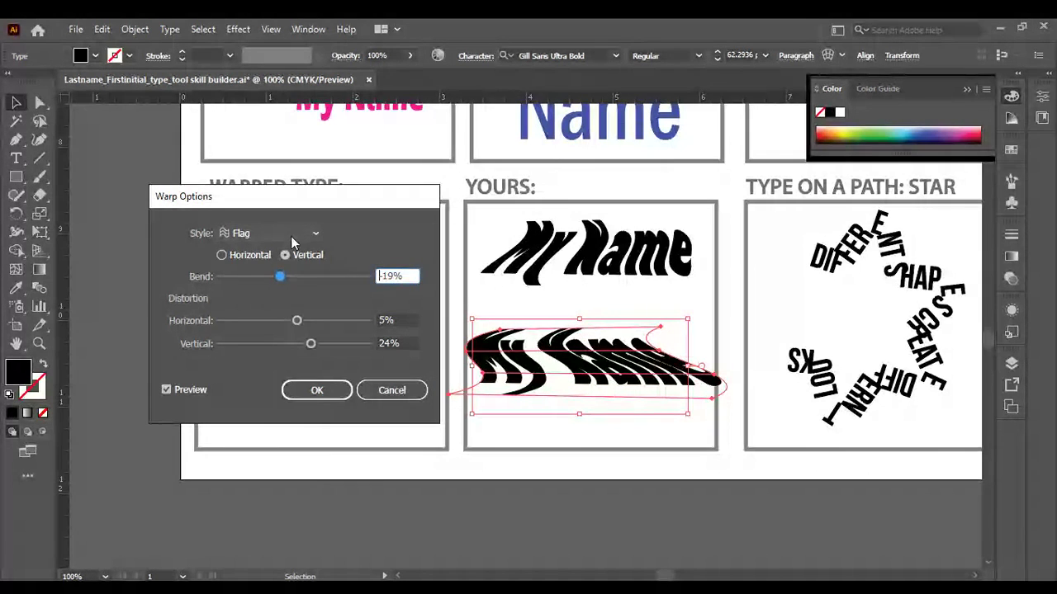
left_click(290, 236)
left_click(274, 263)
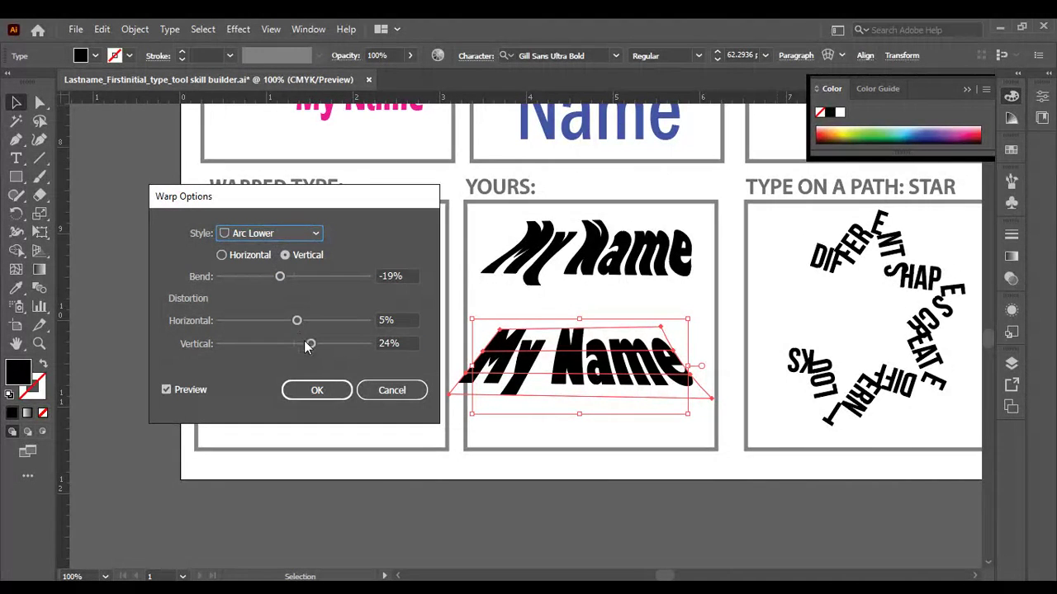
left_click_drag(310, 343, 315, 344)
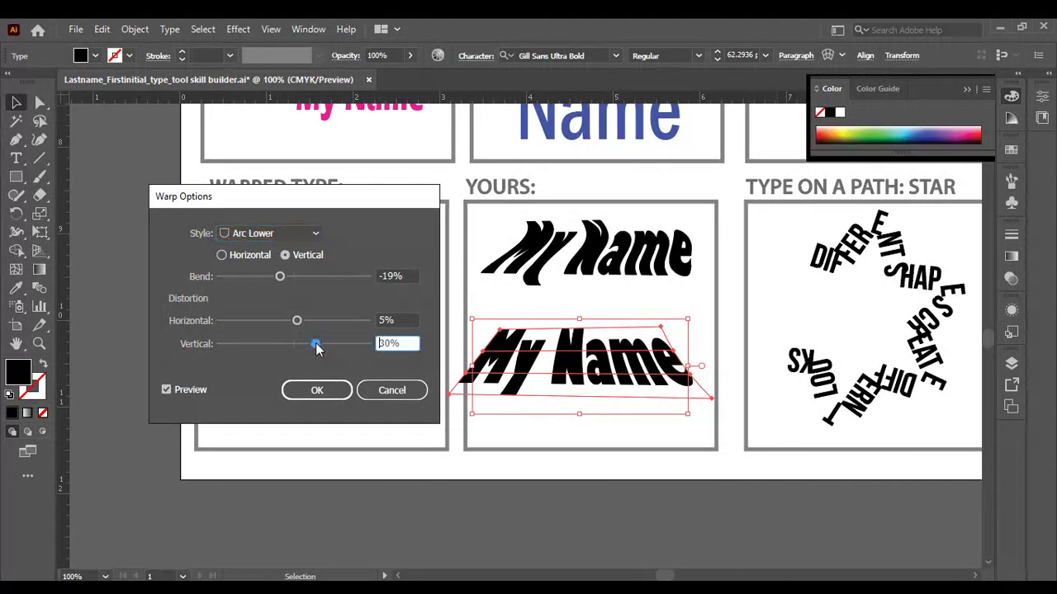
left_click(322, 390)
Step: Nudge the arc-warped My Name slightly right and inspect its envelope Mesh in the Appearance panel
left_click(450, 428)
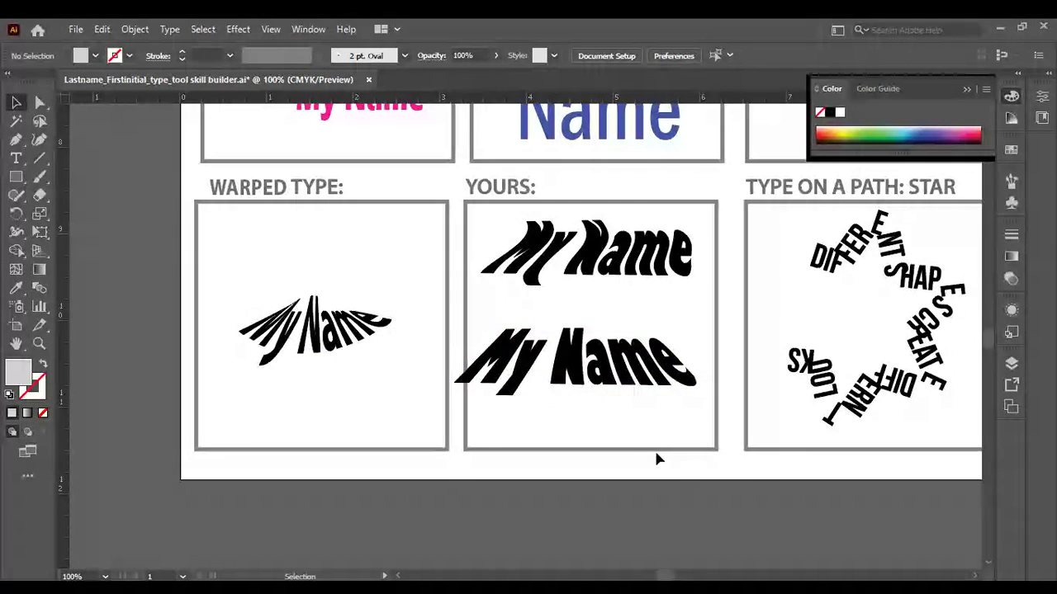
mouse_move(611, 385)
left_mouse_down()
mouse_move(624, 386)
mouse_move(616, 379)
left_mouse_up()
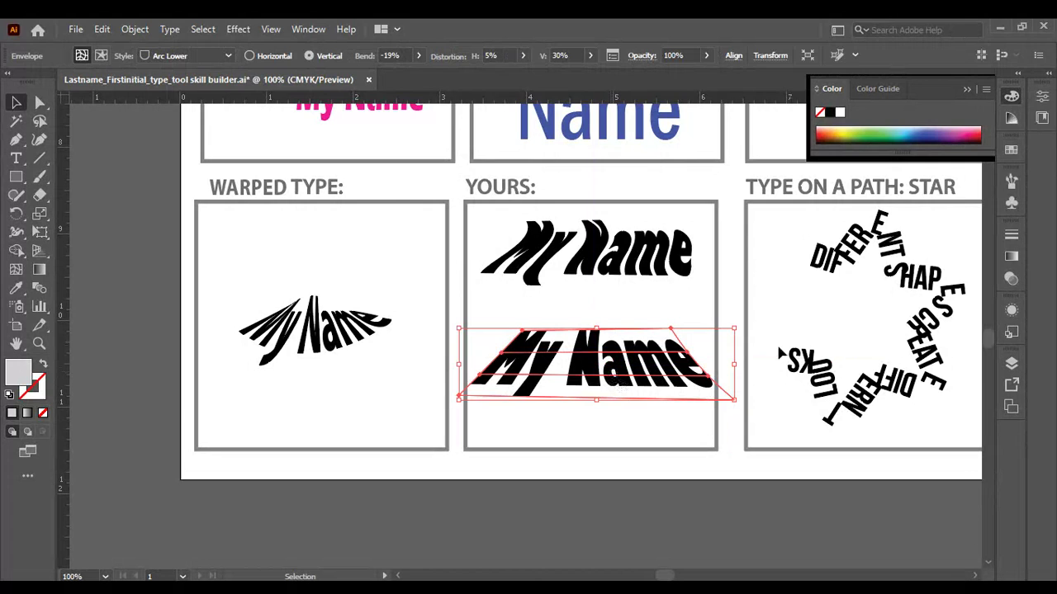
left_click(1013, 311)
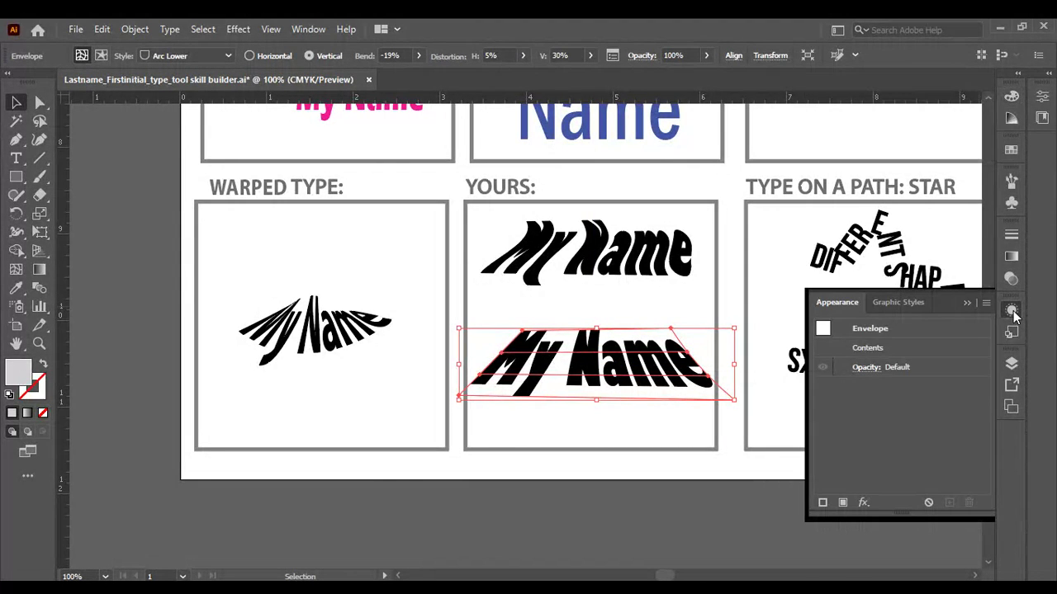
left_click(866, 348)
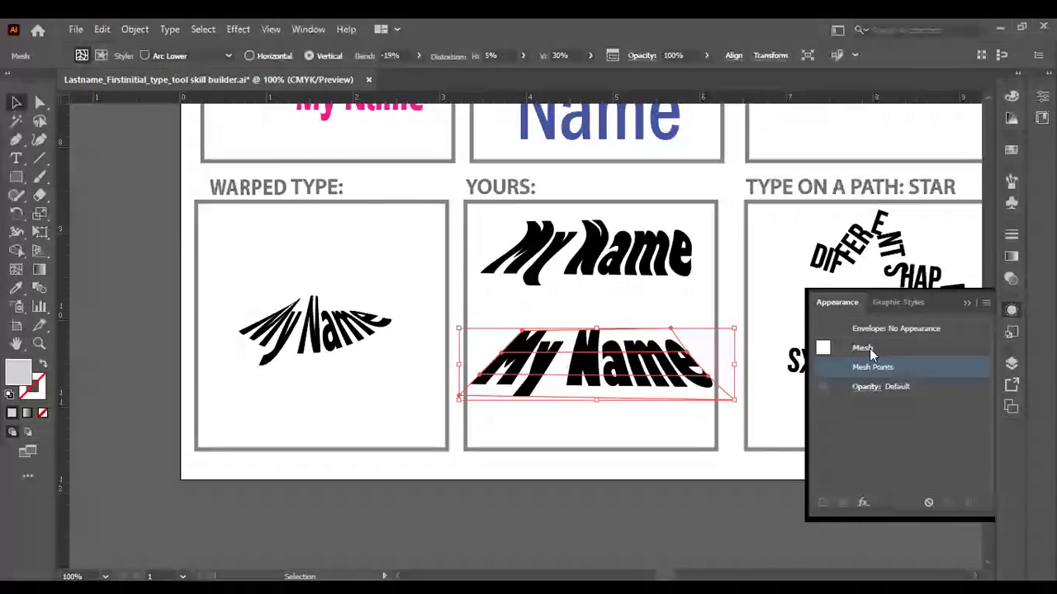
left_click(869, 349)
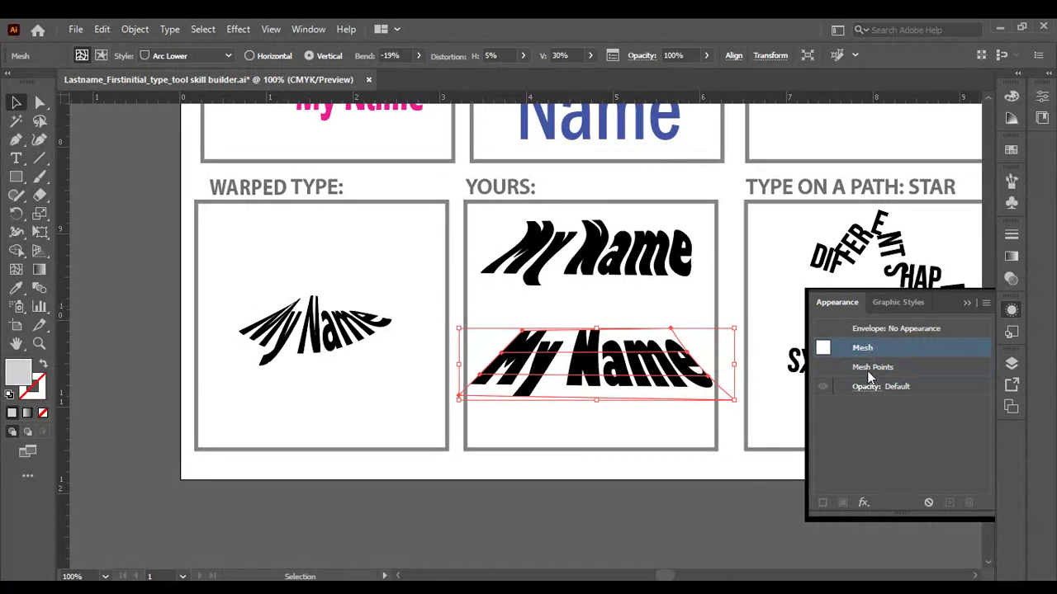
Step: Check Graphic Styles, select the Mesh Points entry in Appearance, and reselect the envelope
left_click(1012, 311)
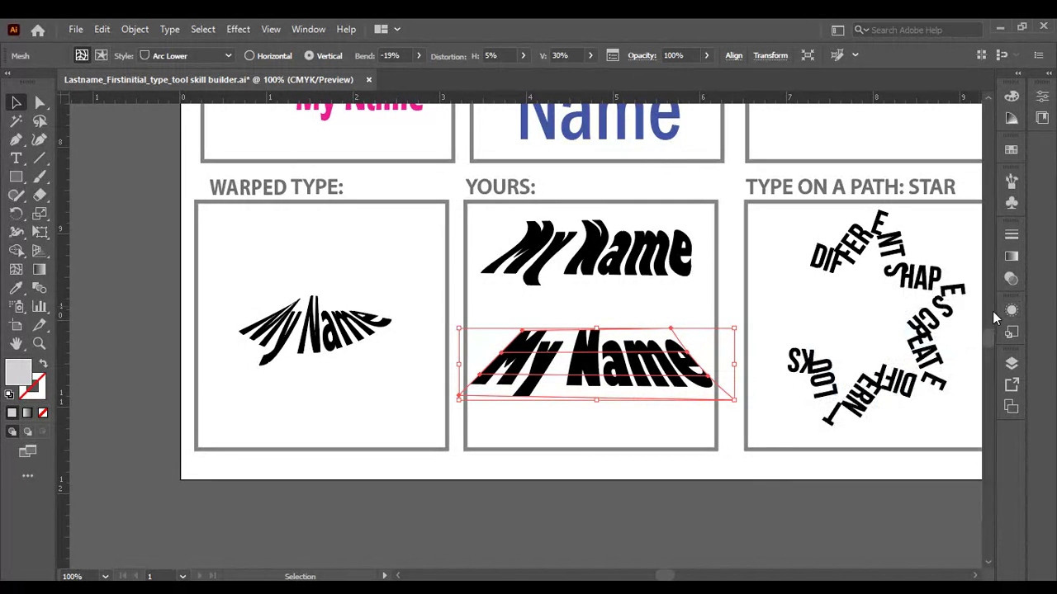
left_click(1012, 331)
left_click(898, 302)
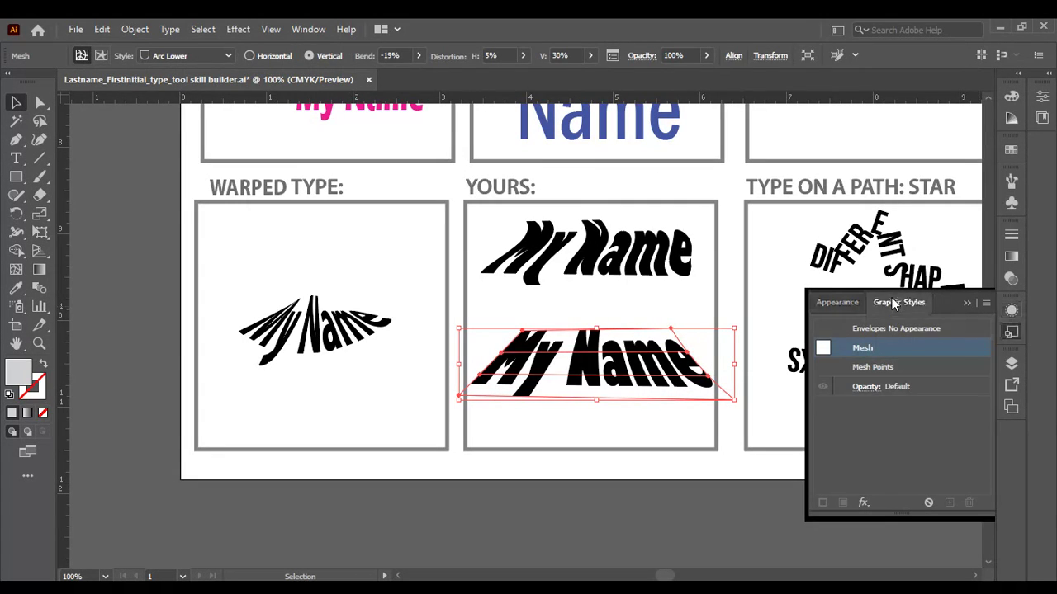
left_click(837, 302)
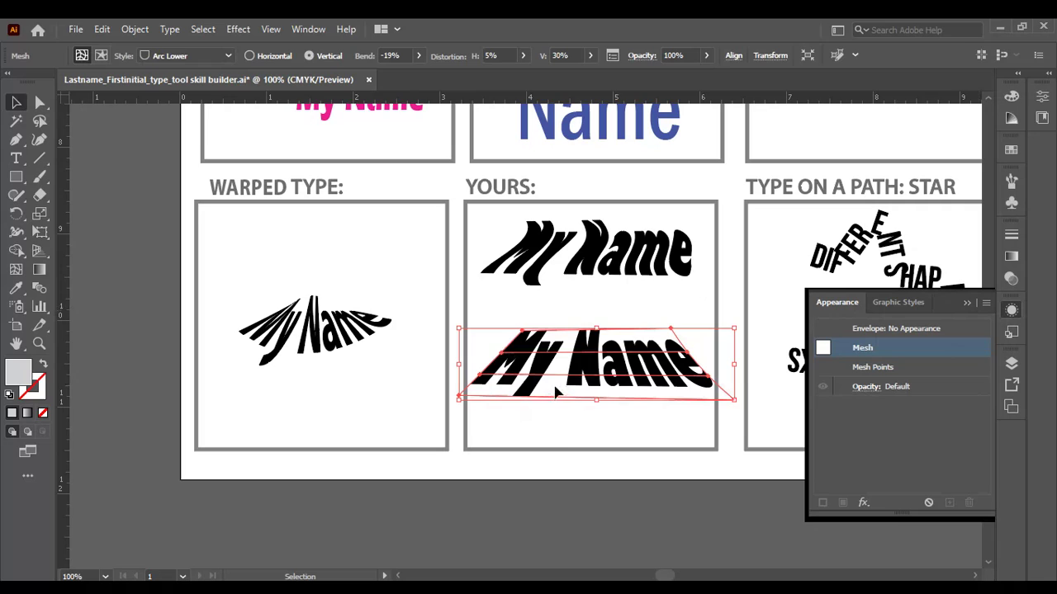
left_click(868, 374)
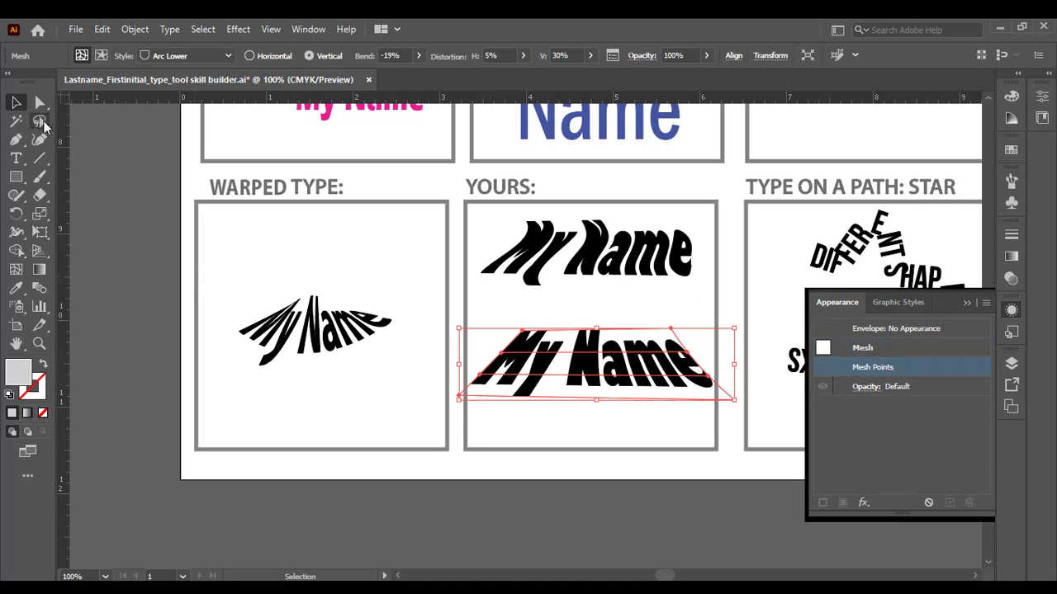
left_click(16, 102)
left_click(473, 339)
left_click(516, 354)
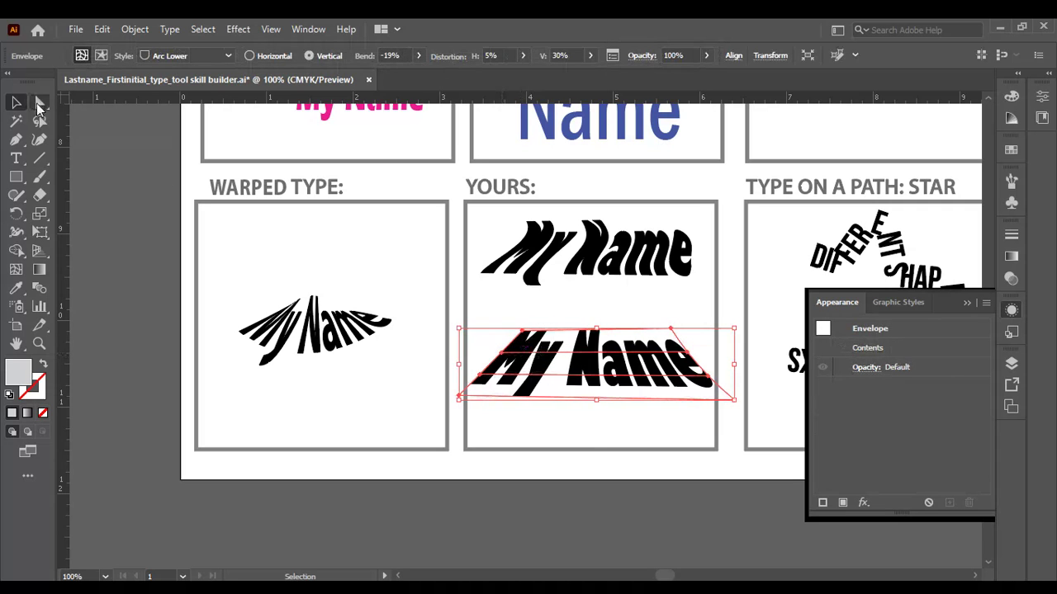
Step: Pull all four envelope corner anchors outward, making My Name taller with a flared base
left_click(39, 105)
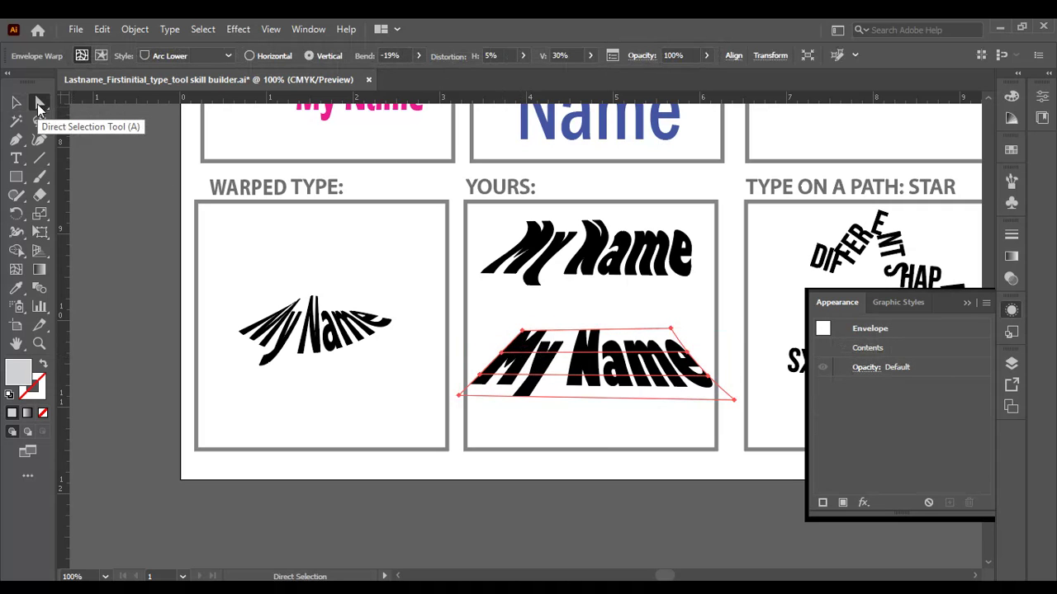
left_click(523, 333)
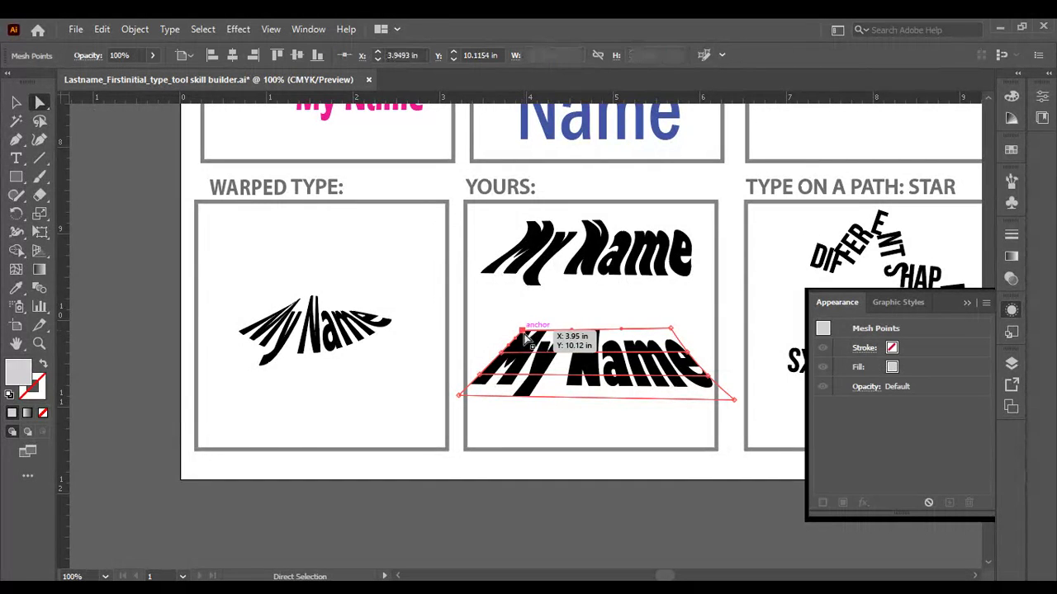
left_click_drag(525, 335, 500, 307)
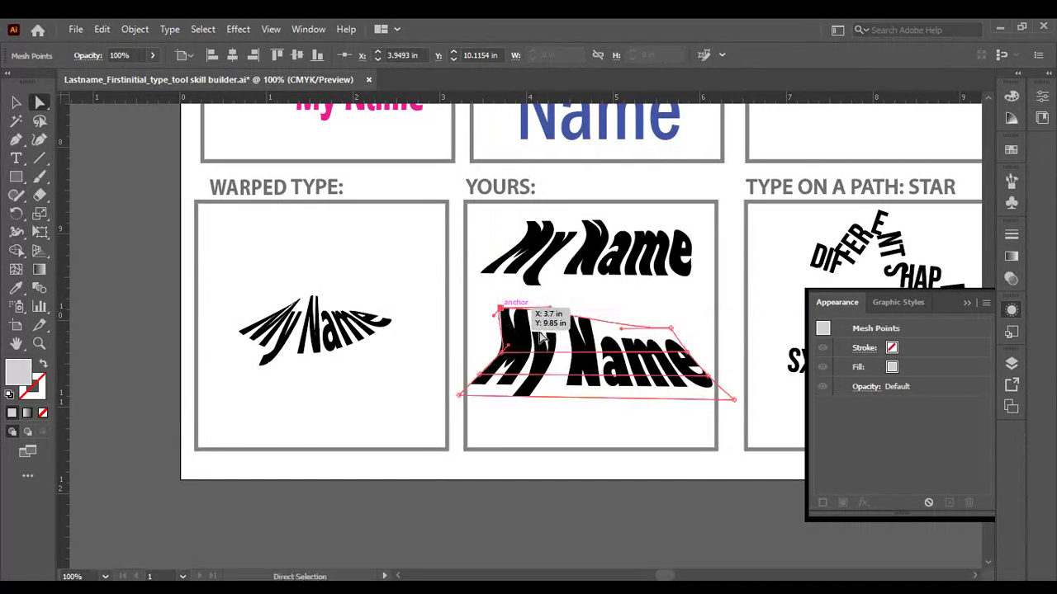
left_click_drag(674, 330, 686, 307)
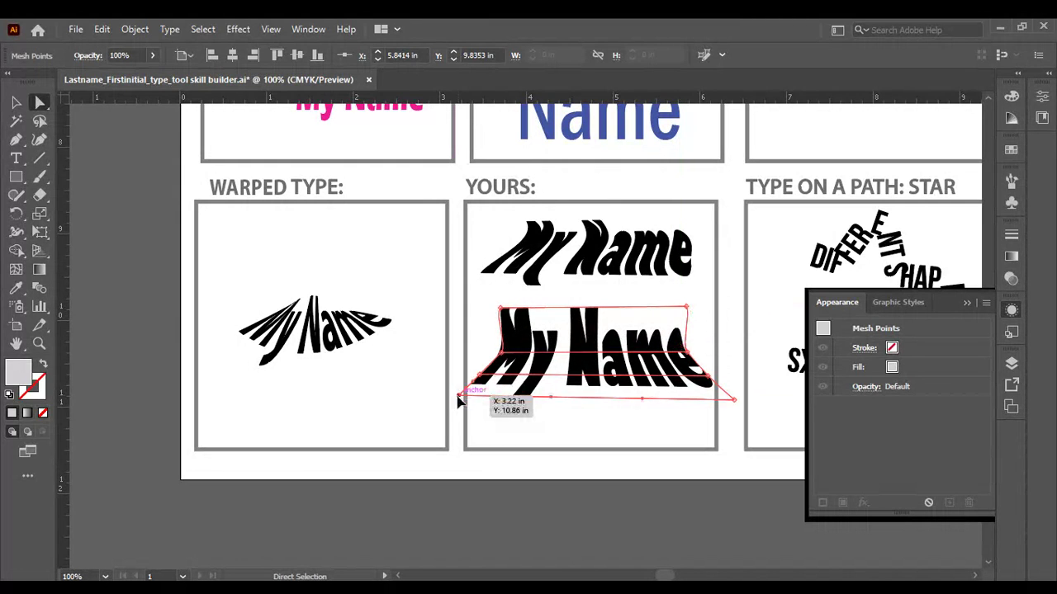
left_click_drag(459, 400, 423, 410)
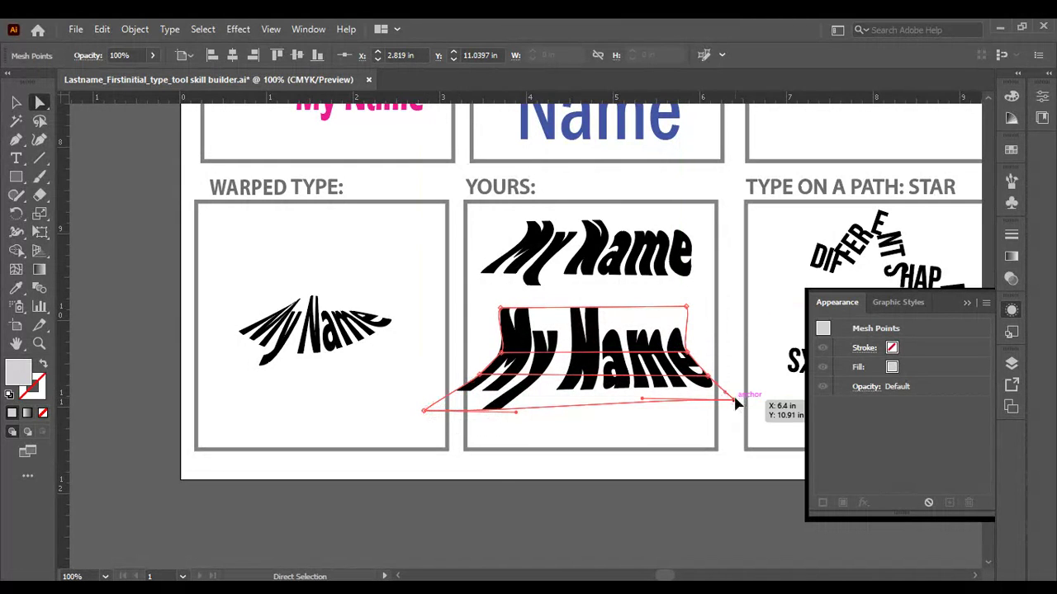
left_click_drag(736, 402, 769, 418)
left_click(698, 438)
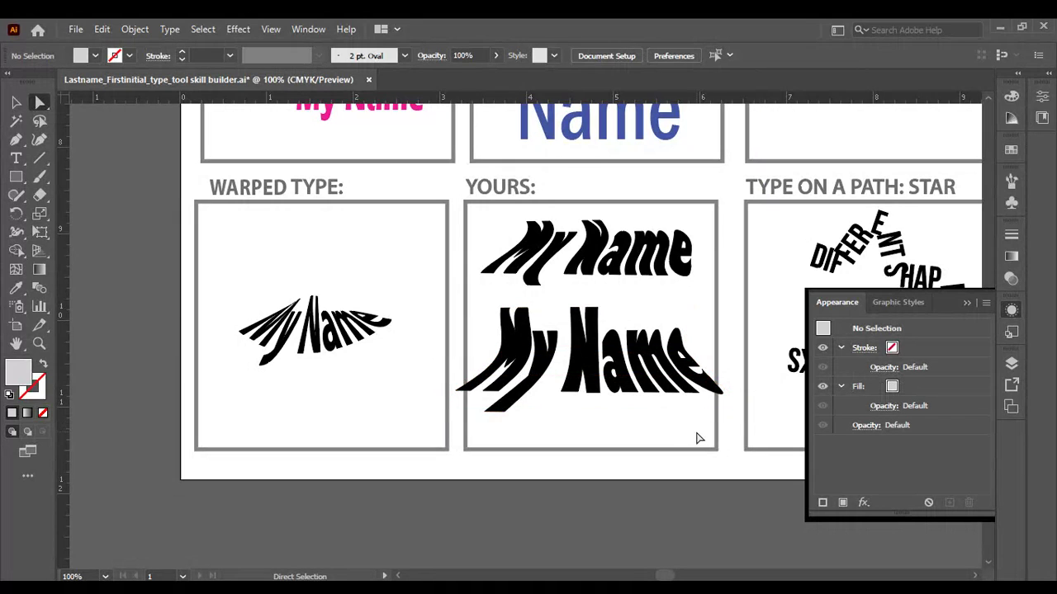